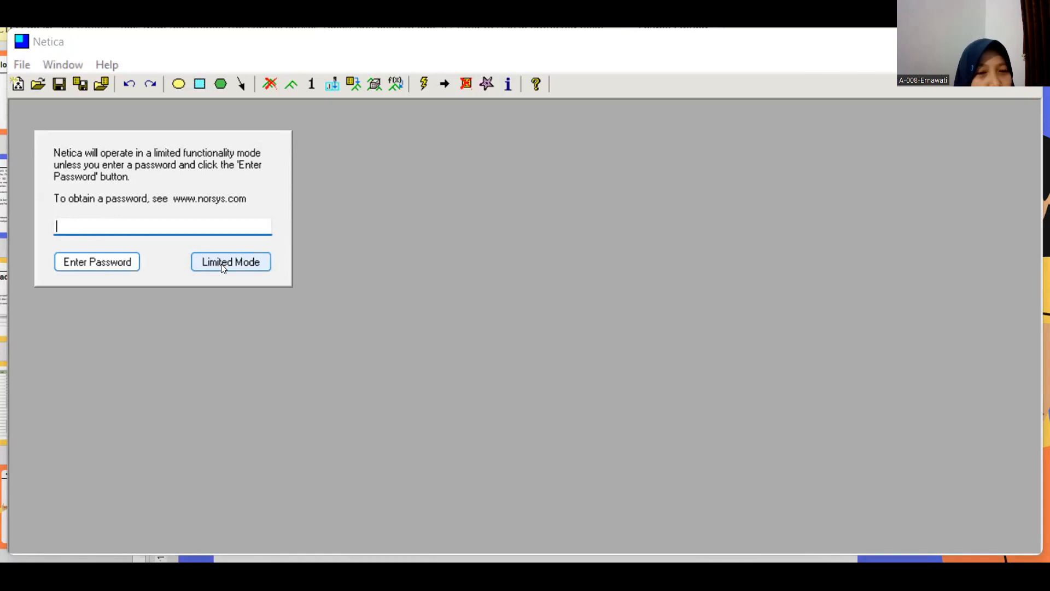
# Step: Start Netica in limited mode, maximize its window, and create a new Bayes network
pyautogui.click(223, 262)
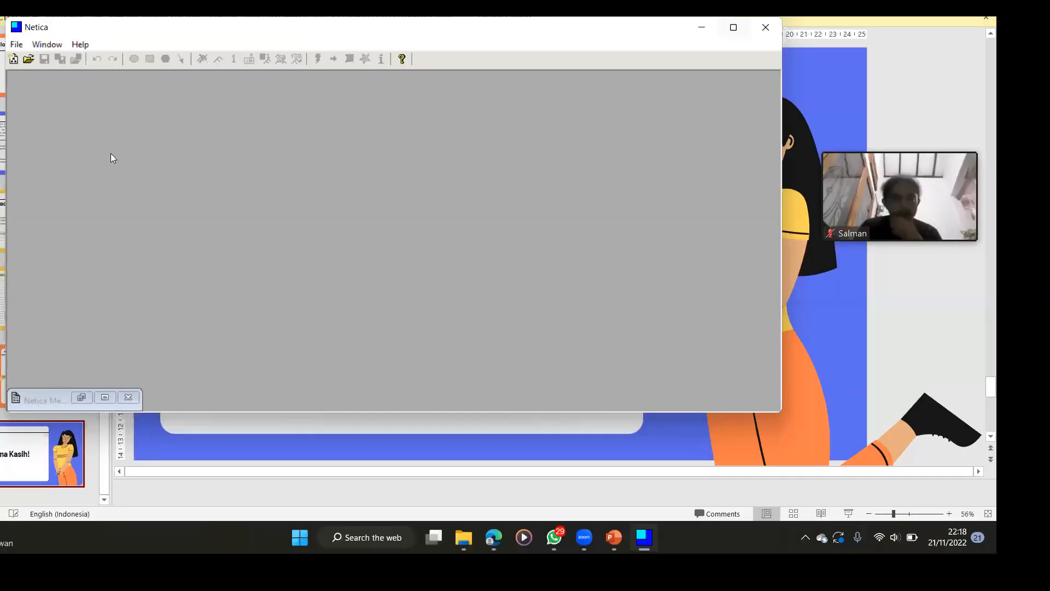
pyautogui.doubleClick(57, 26)
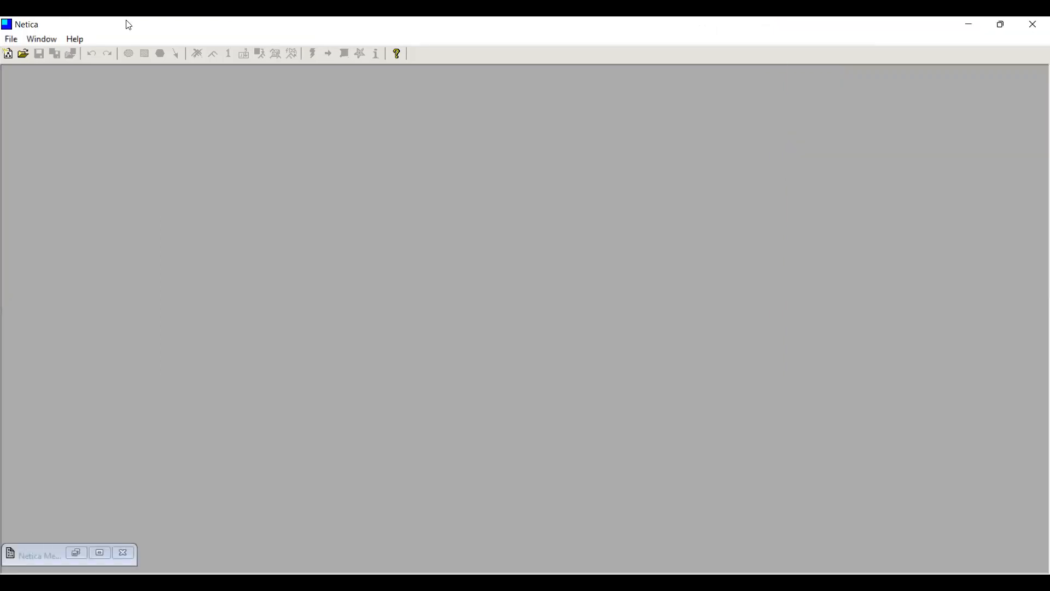
pyautogui.click(15, 41)
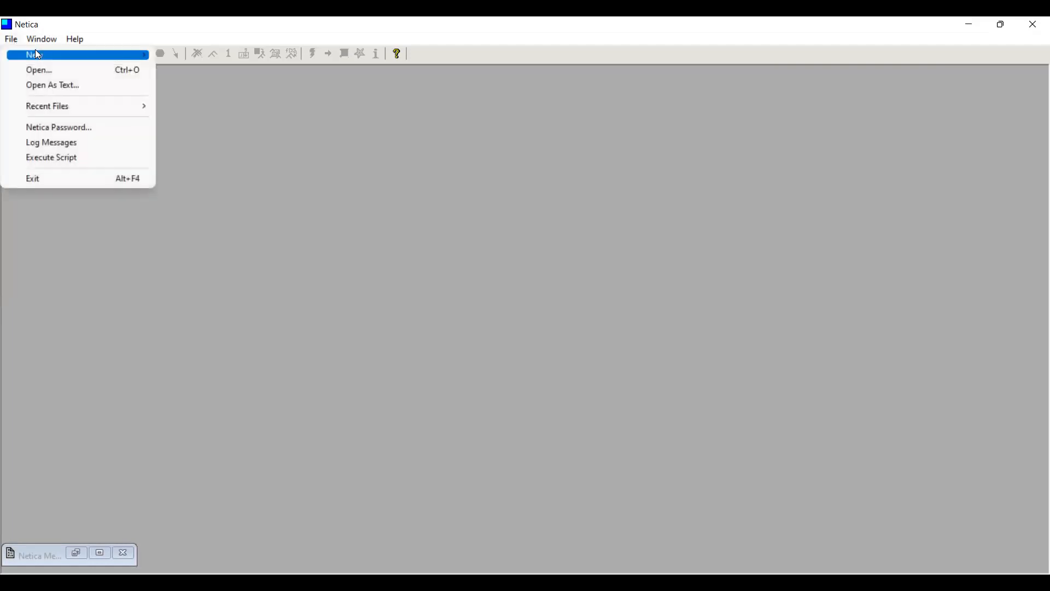
pyautogui.click(35, 49)
pyautogui.click(189, 56)
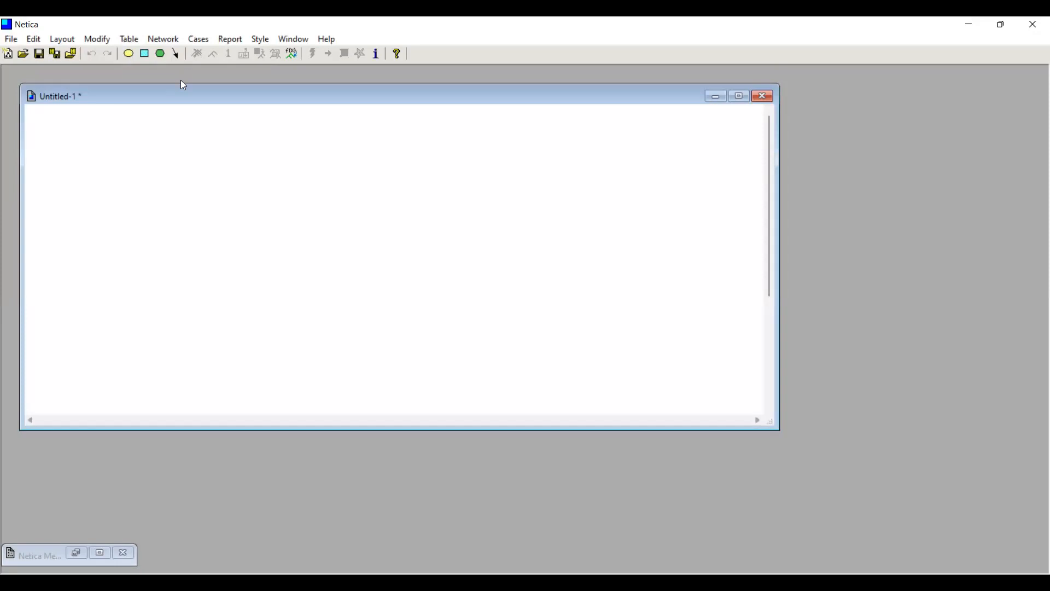
# Step: Add five nature nodes to the empty network, two in a left column and three spread out beside them
pyautogui.click(128, 54)
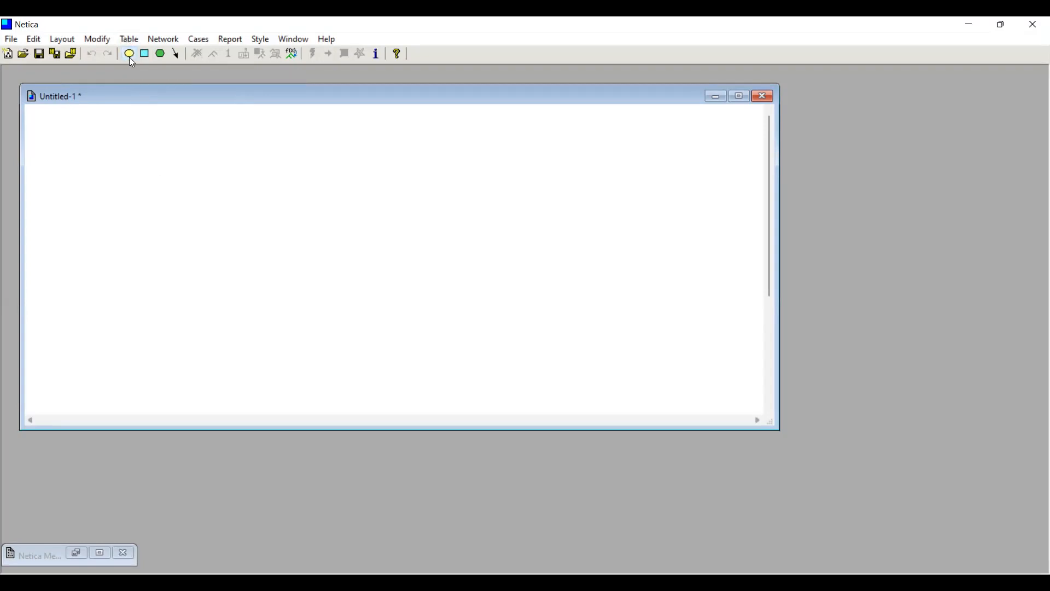
pyautogui.click(172, 149)
pyautogui.click(184, 226)
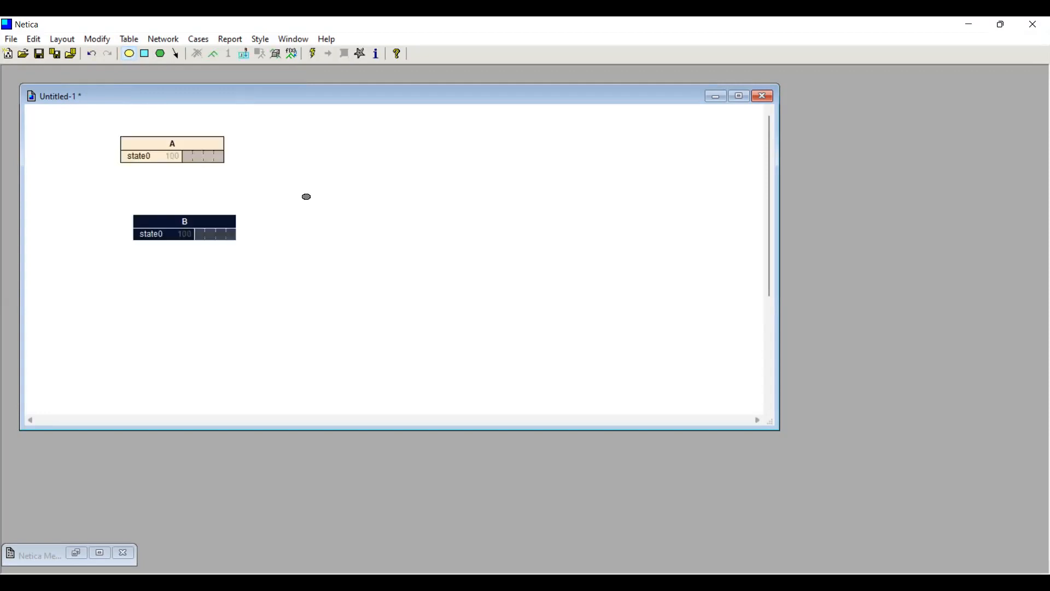
pyautogui.click(328, 174)
pyautogui.click(490, 195)
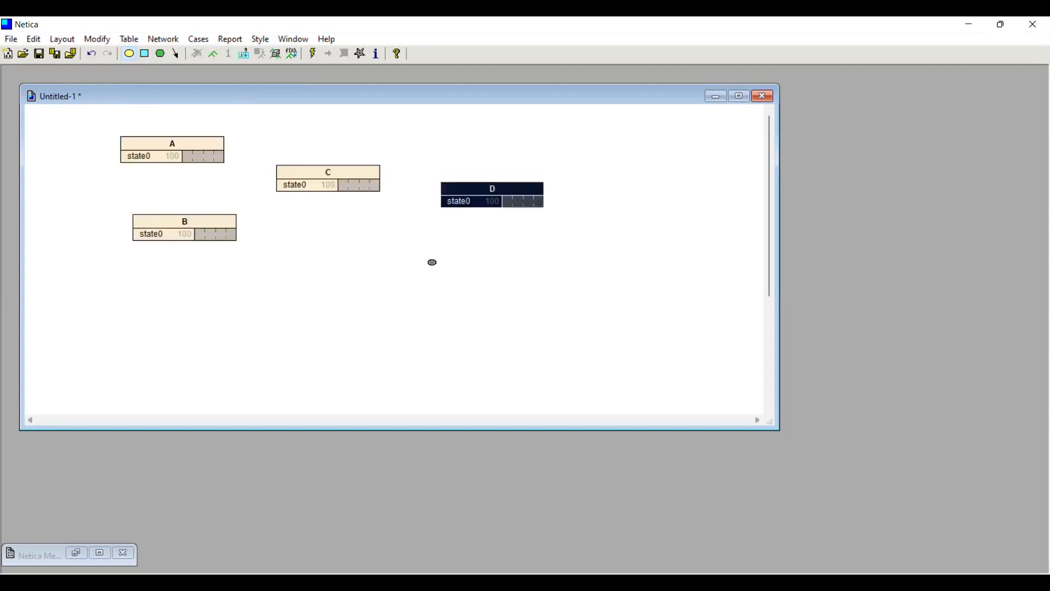
pyautogui.click(405, 281)
pyautogui.click(132, 55)
# Step: Rename node A to Pria and define its states as Normal and Hemofilia
pyautogui.doubleClick(182, 153)
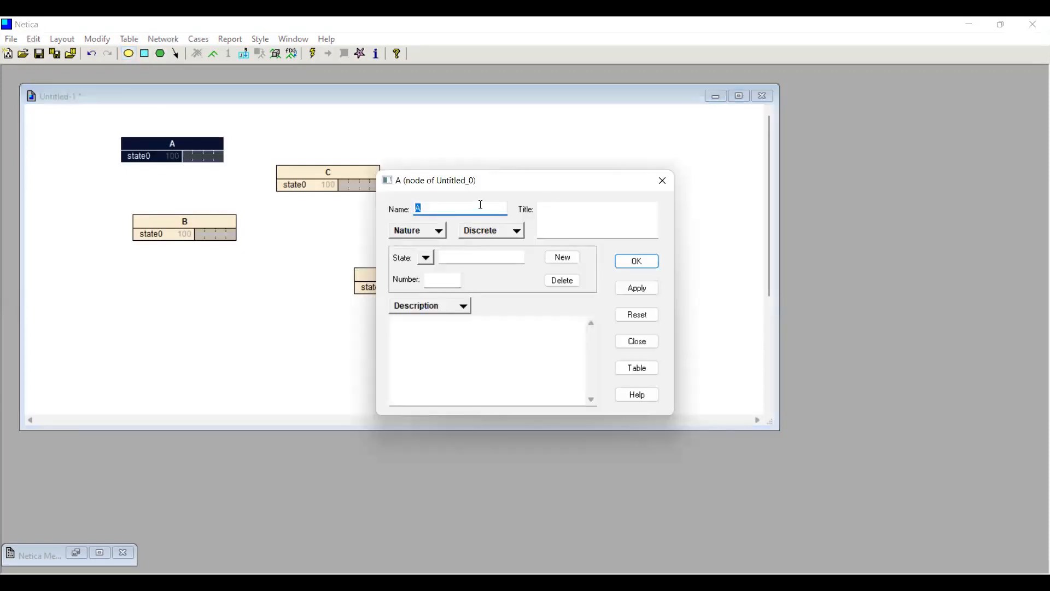
pyautogui.write('Pria')
pyautogui.click(462, 307)
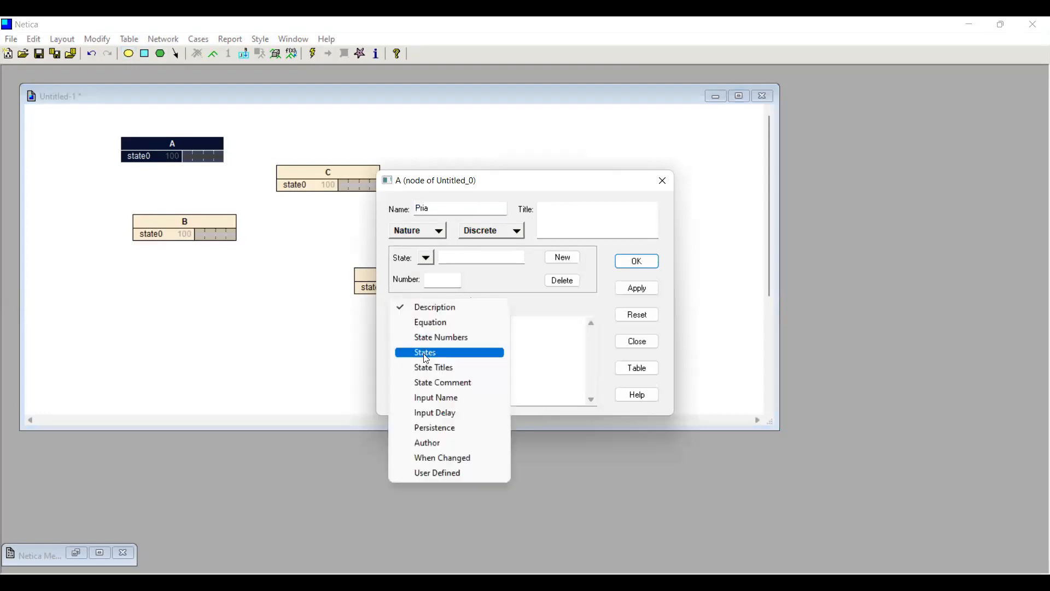
pyautogui.click(428, 353)
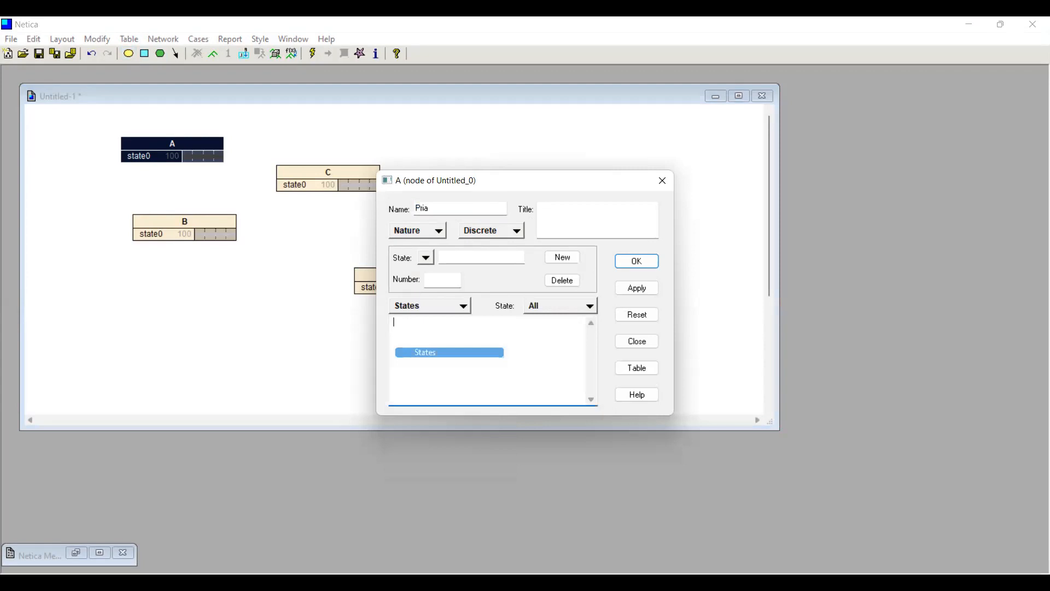
pyautogui.write('Normal')
pyautogui.press('Return')
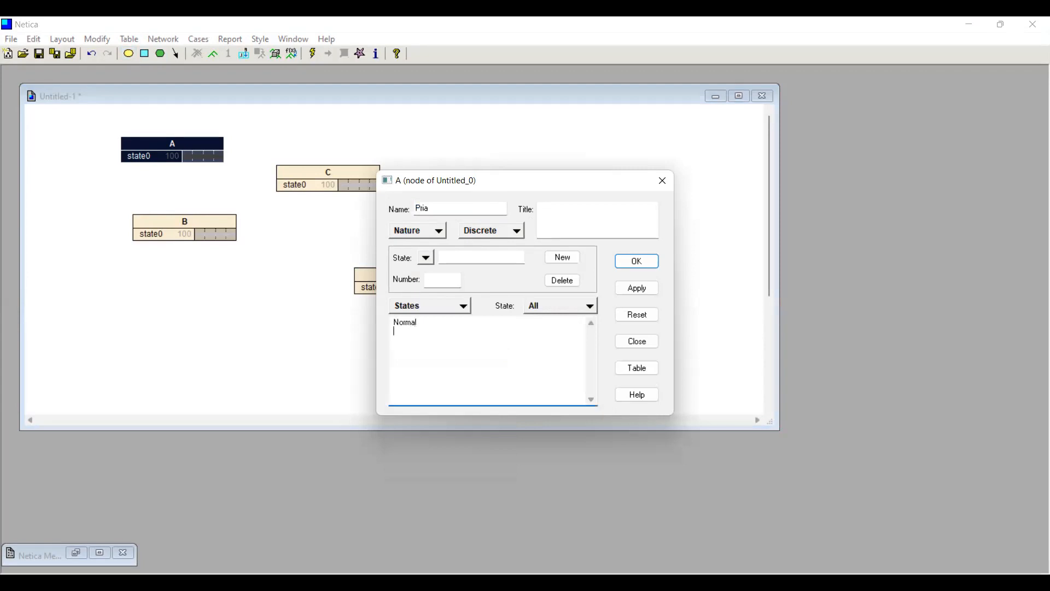
pyautogui.write('Hemofilia')
pyautogui.click(638, 263)
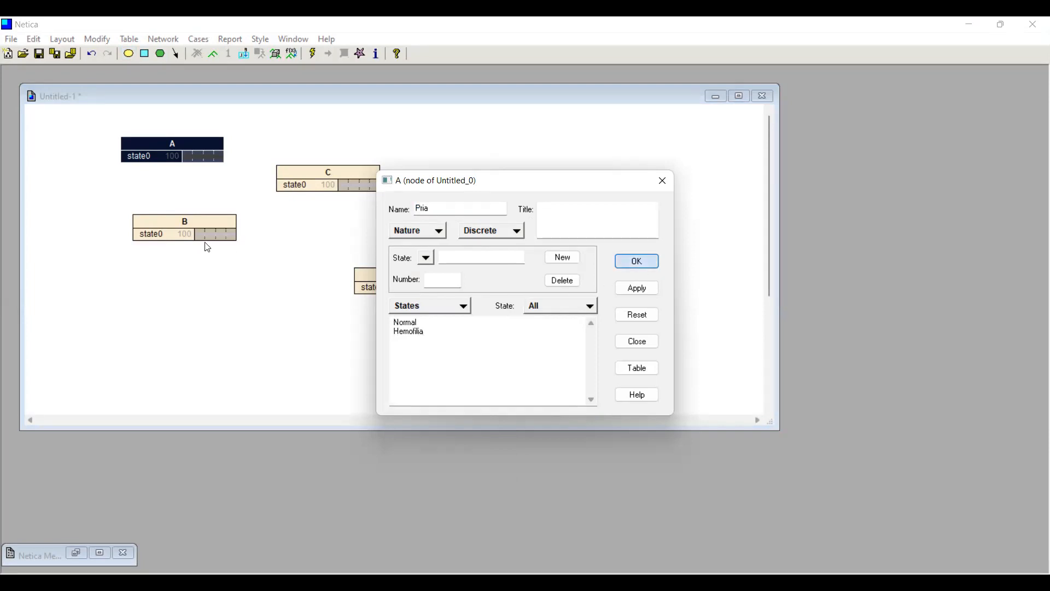
# Step: Rename node B to Wanita with the states Normal, Carrier and Hemofilia, and shift it slightly to sit below Pria
pyautogui.click(196, 221)
pyautogui.doubleClick(196, 221)
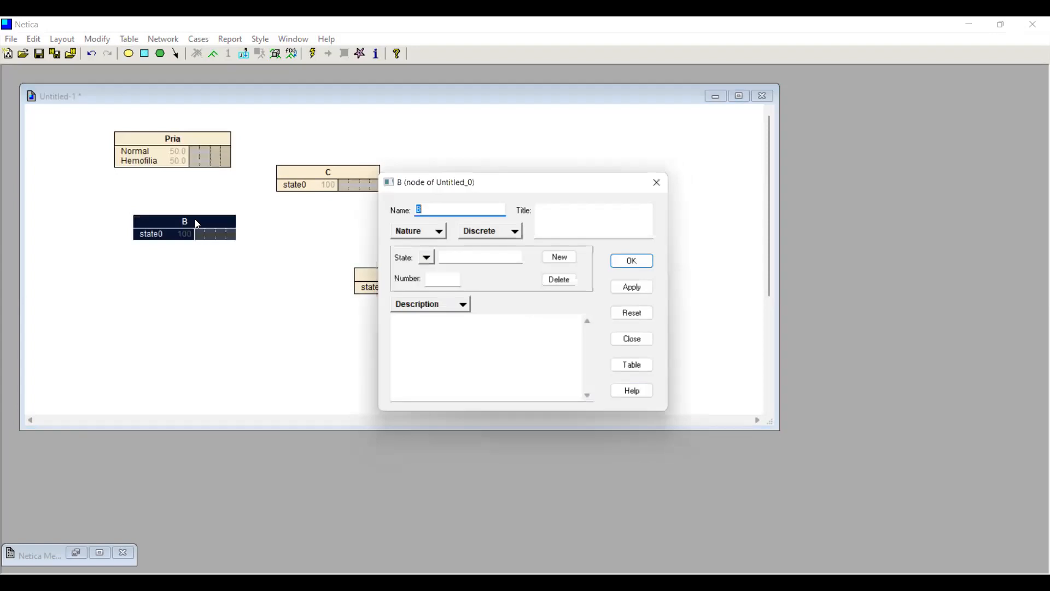
pyautogui.write('Wanita')
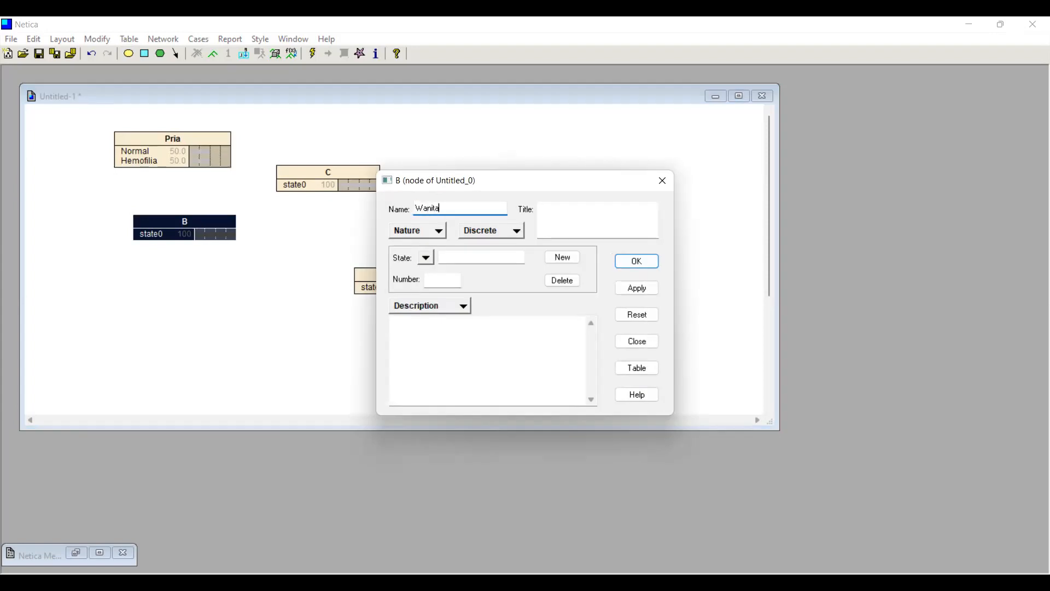
pyautogui.click(465, 307)
pyautogui.click(449, 353)
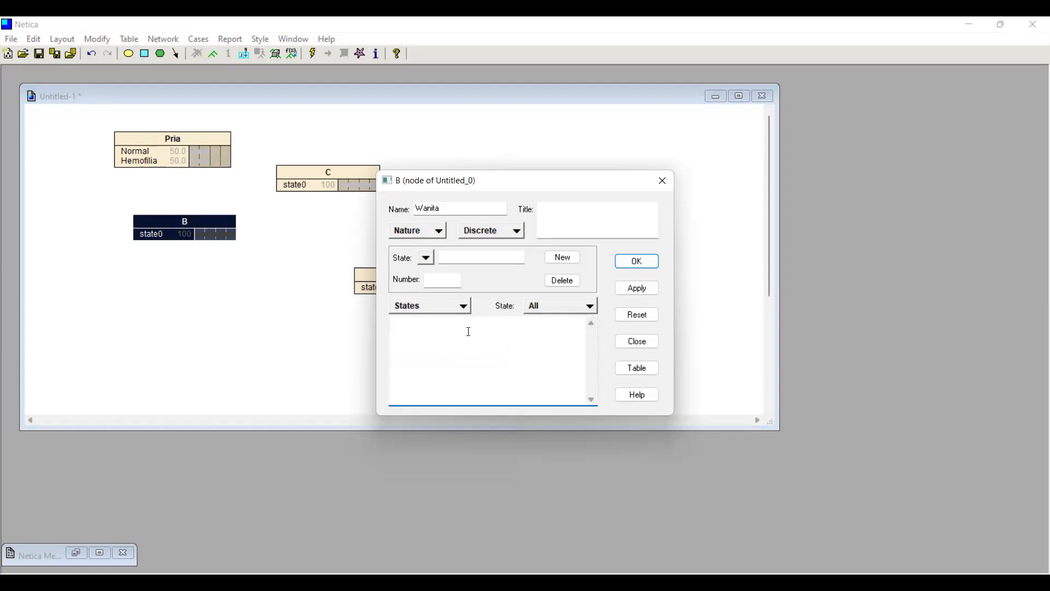
pyautogui.write('Normal')
pyautogui.press('Return')
pyautogui.write('Carrier')
pyautogui.press('Return')
pyautogui.write('Hemofilia')
pyautogui.click(648, 266)
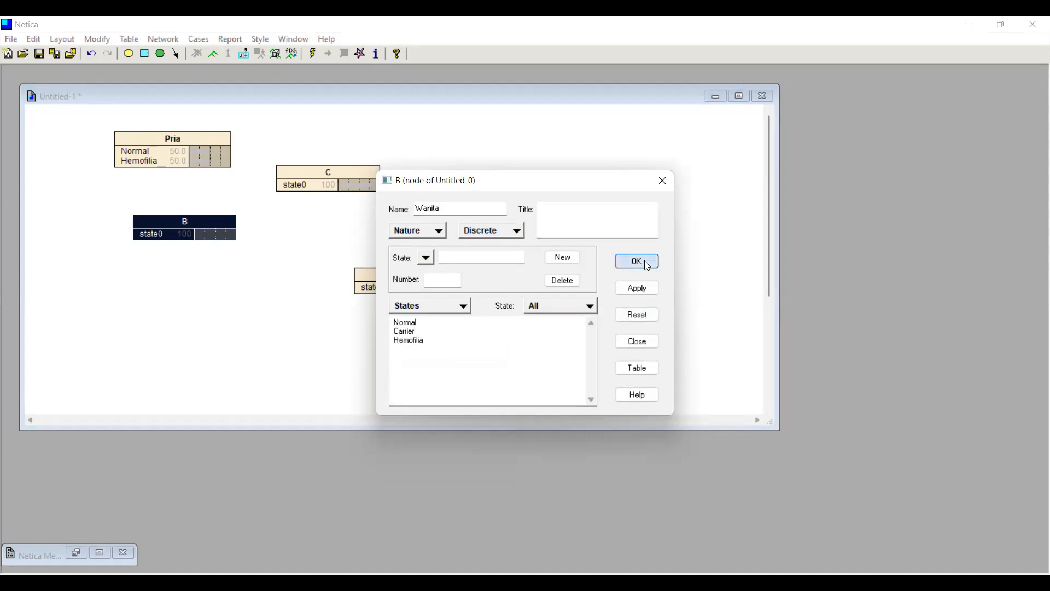
pyautogui.moveTo(227, 215); pyautogui.dragTo(210, 225)
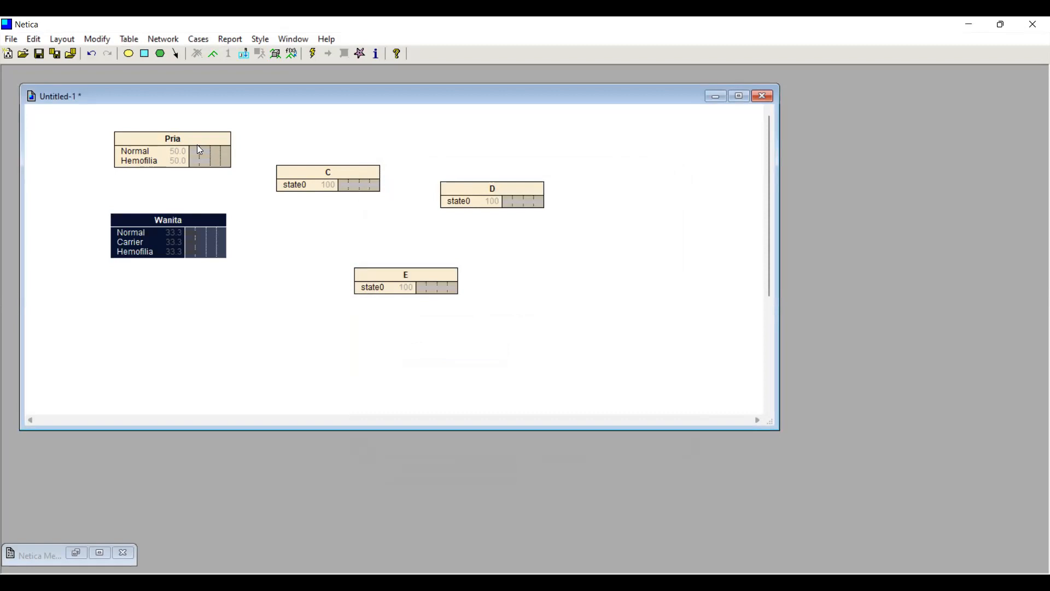
# Step: Fill in Pria's probability table with Normal 75 and Hemofilia 25 percent
pyautogui.click(166, 163)
pyautogui.doubleClick(166, 163)
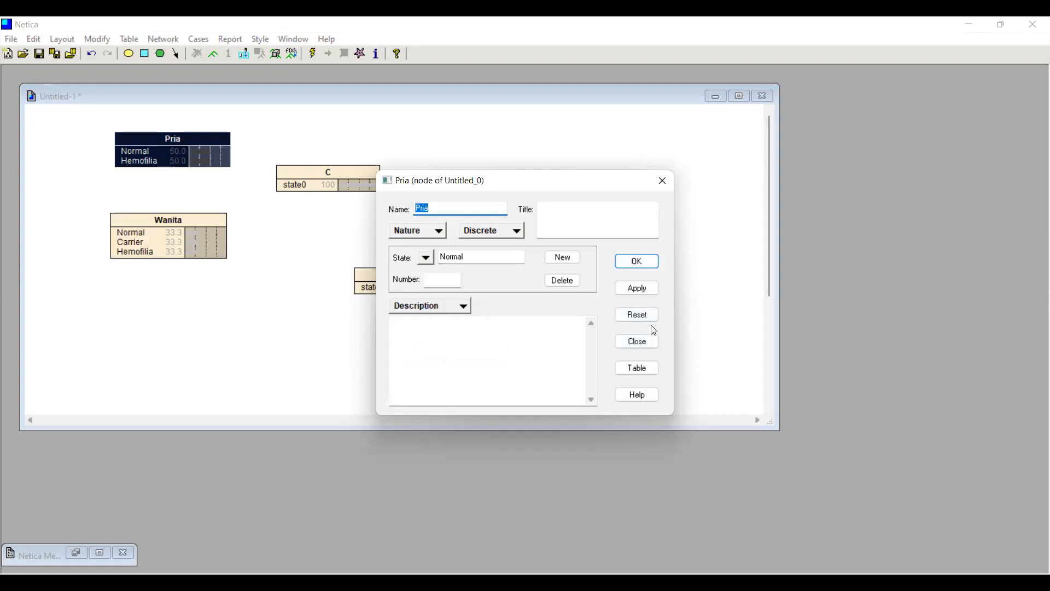
pyautogui.click(638, 369)
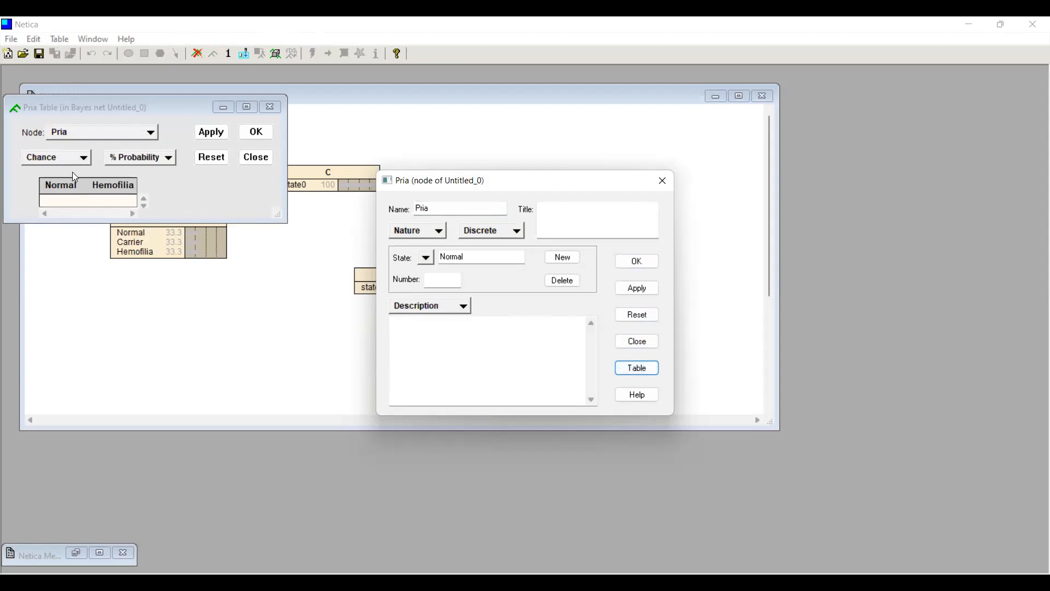
pyautogui.click(62, 202)
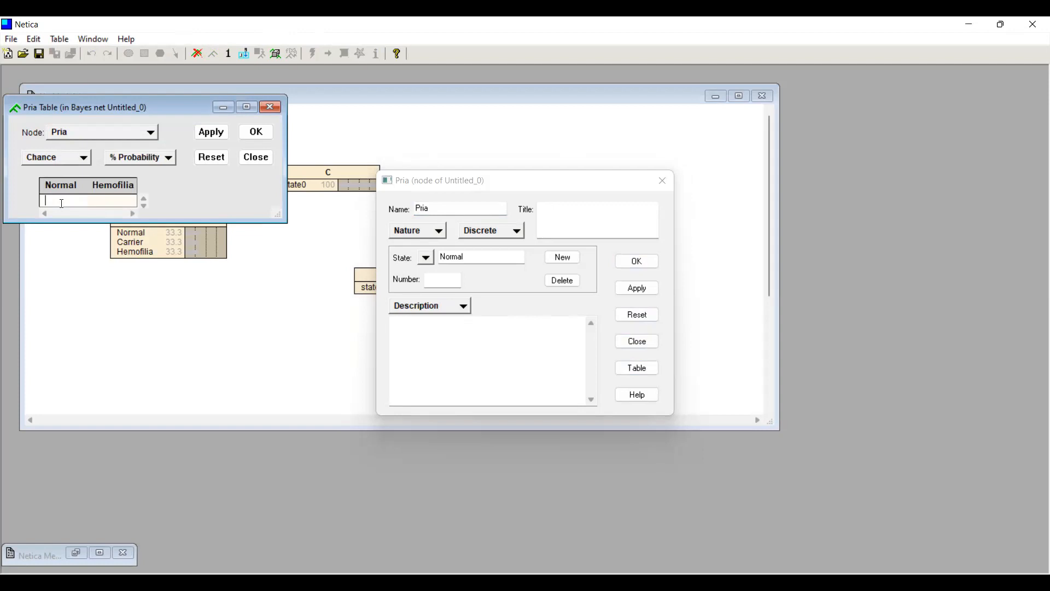
pyautogui.write('74')
pyautogui.press('BackSpace')
pyautogui.write('5')
pyautogui.click(119, 204)
pyautogui.write('25')
pyautogui.click(220, 137)
pyautogui.click(260, 138)
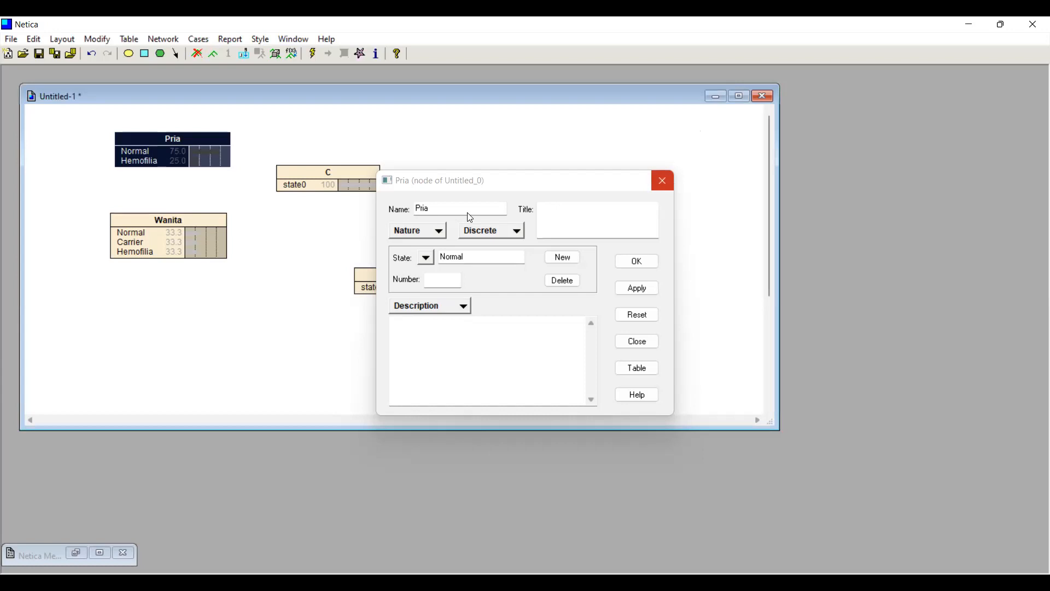
# Step: Fill in Wanita's probability table with Normal 45, Carrier 30 and Hemofilia 25 percent
pyautogui.rightClick(159, 244)
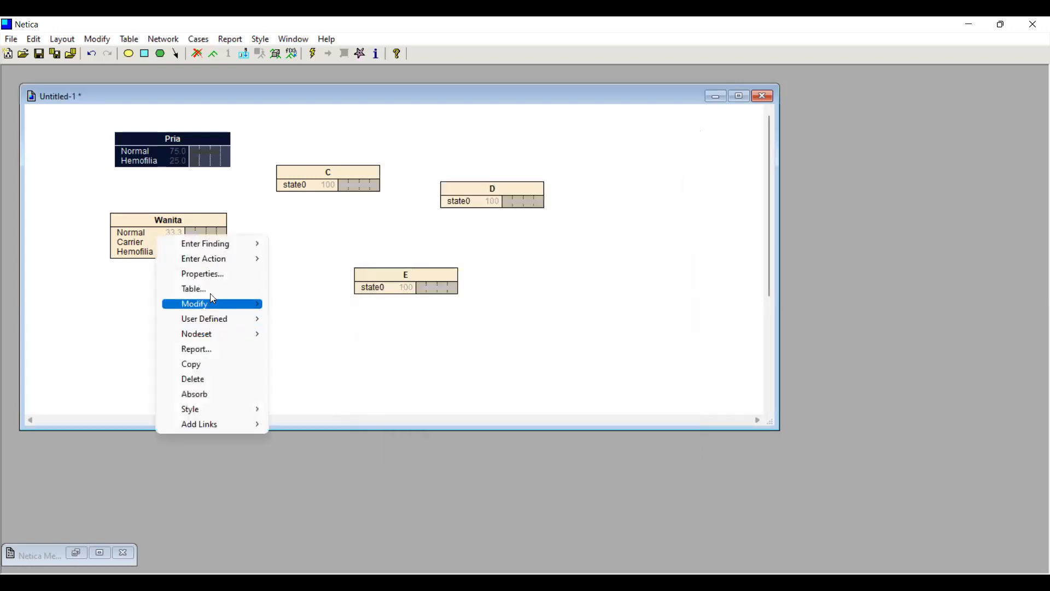
pyautogui.click(209, 290)
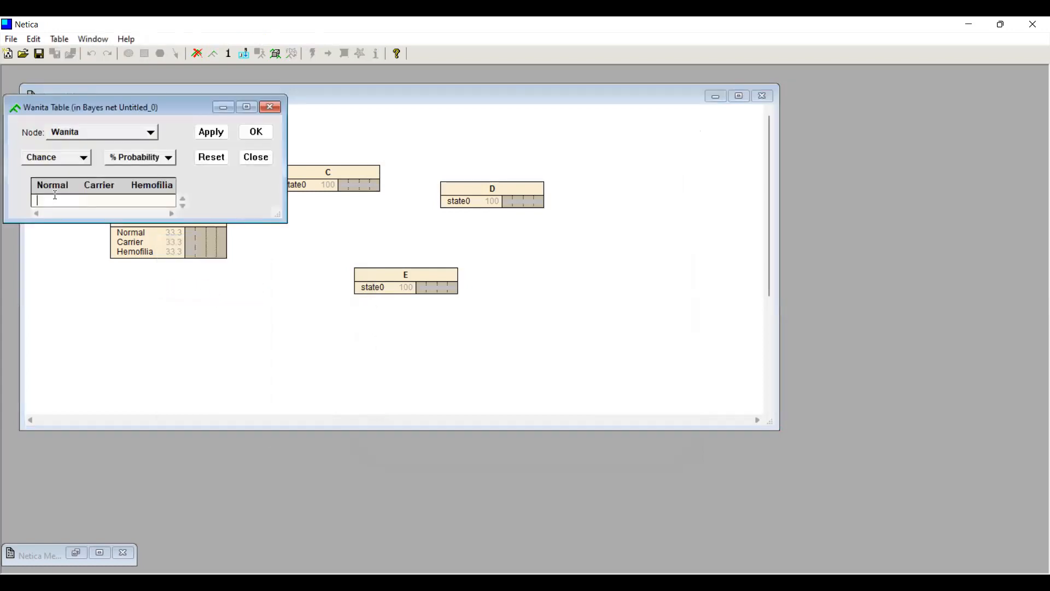
pyautogui.write('45')
pyautogui.click(111, 200)
pyautogui.write('30')
pyautogui.click(149, 201)
pyautogui.write('25')
pyautogui.click(212, 136)
pyautogui.click(263, 135)
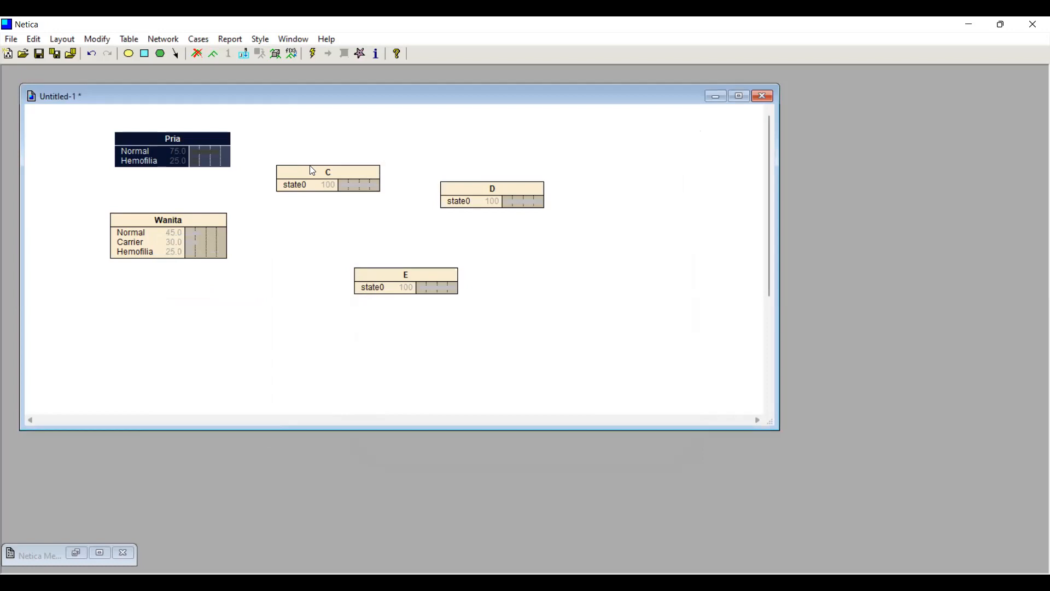
# Step: Rename node C to KondisiAnak and define its states as Normal, Carrier and Hemofilia
pyautogui.doubleClick(340, 173)
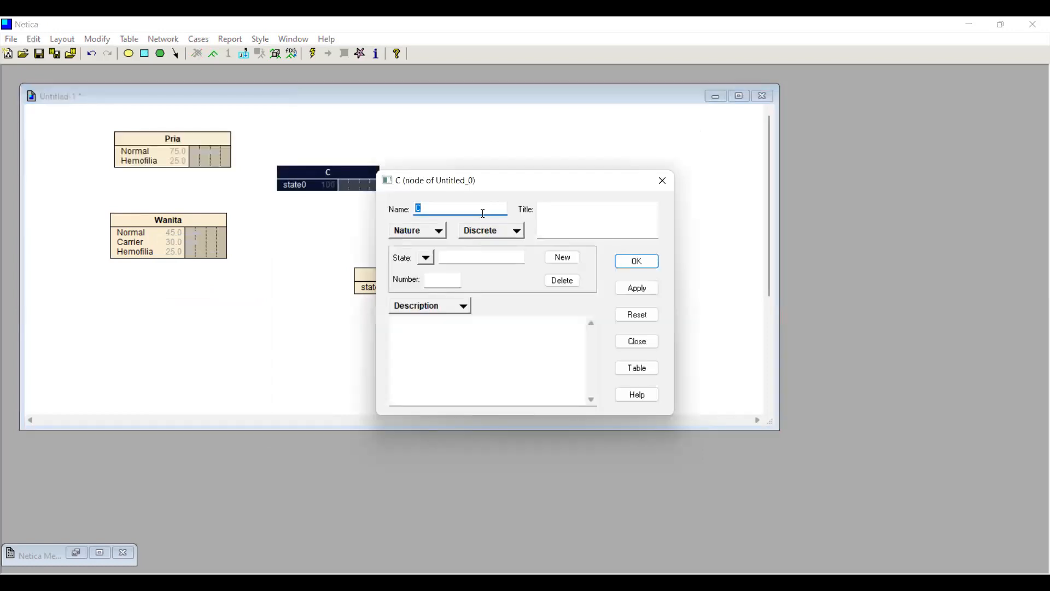
pyautogui.write('KondisiAnak')
pyautogui.click(468, 308)
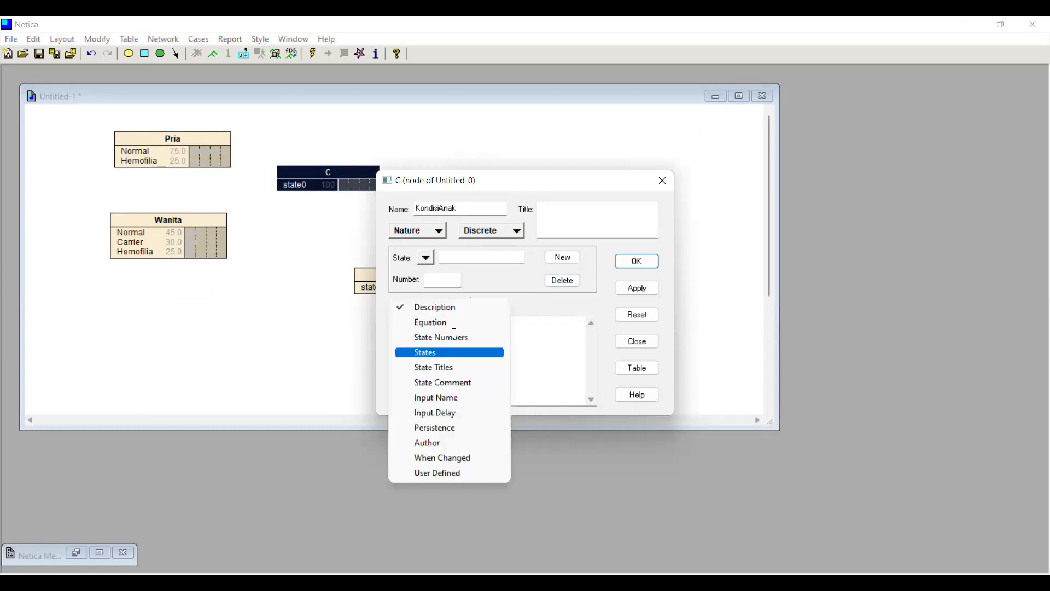
pyautogui.click(430, 354)
pyautogui.click(453, 333)
pyautogui.write('Normal')
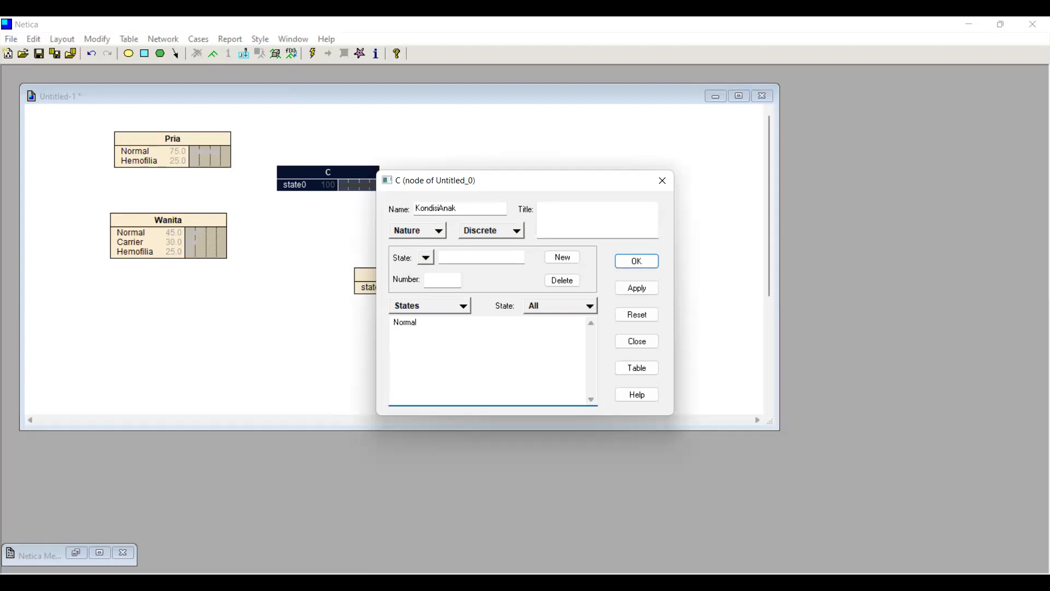
pyautogui.write('Carrier')
pyautogui.press('Return')
pyautogui.write('Hemofla')
pyautogui.press('BackSpace')
pyautogui.press('BackSpace')
pyautogui.write('ilia')
pyautogui.click(647, 264)
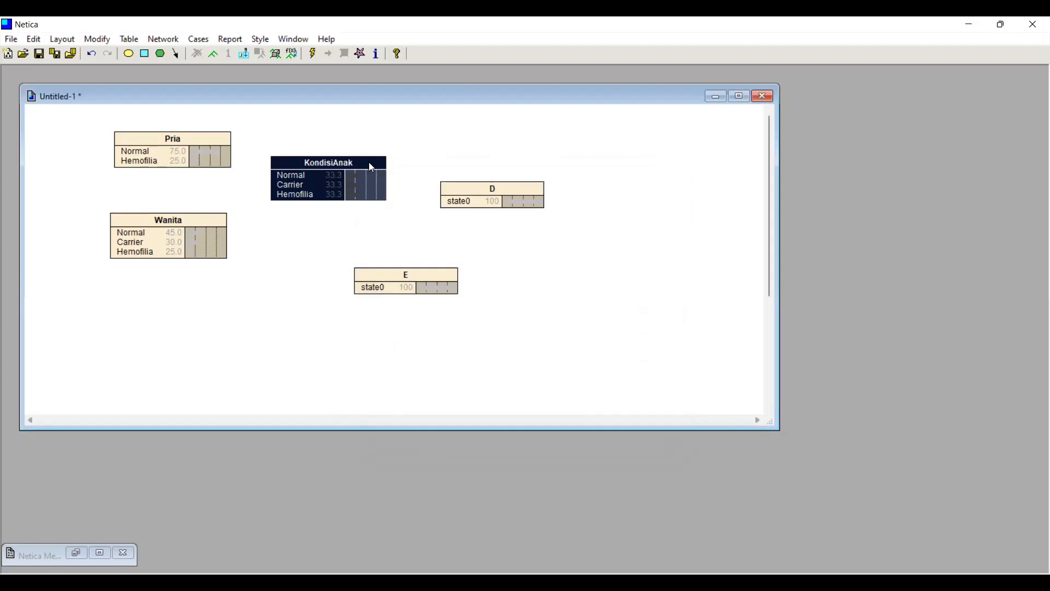
# Step: Move KondisiAnak slightly away from the parent nodes, link Pria and Wanita to it, and compile the network
pyautogui.moveTo(372, 168); pyautogui.dragTo(397, 185)
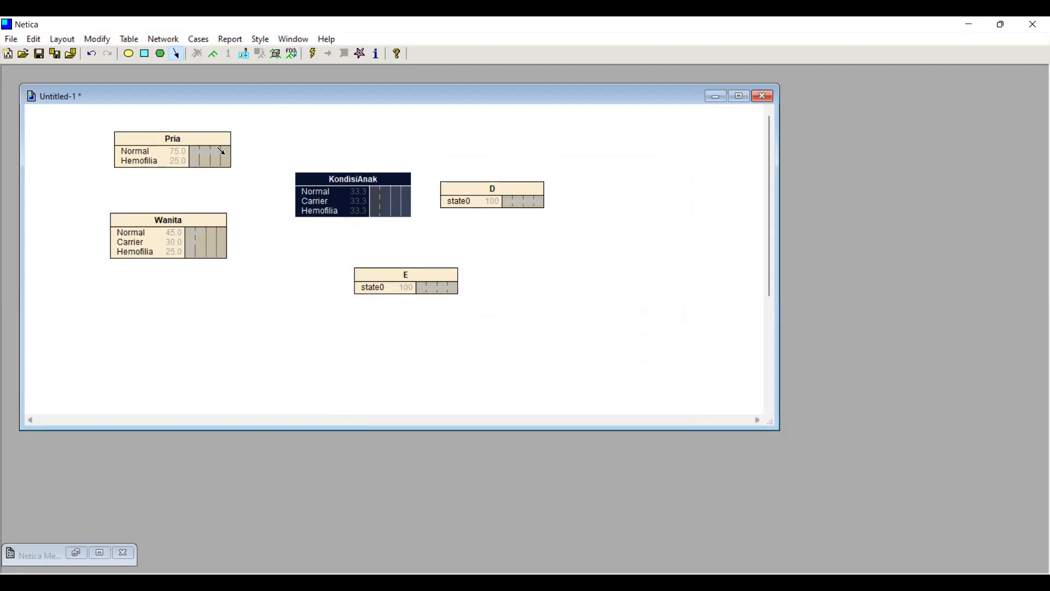
pyautogui.click(317, 200)
pyautogui.click(175, 55)
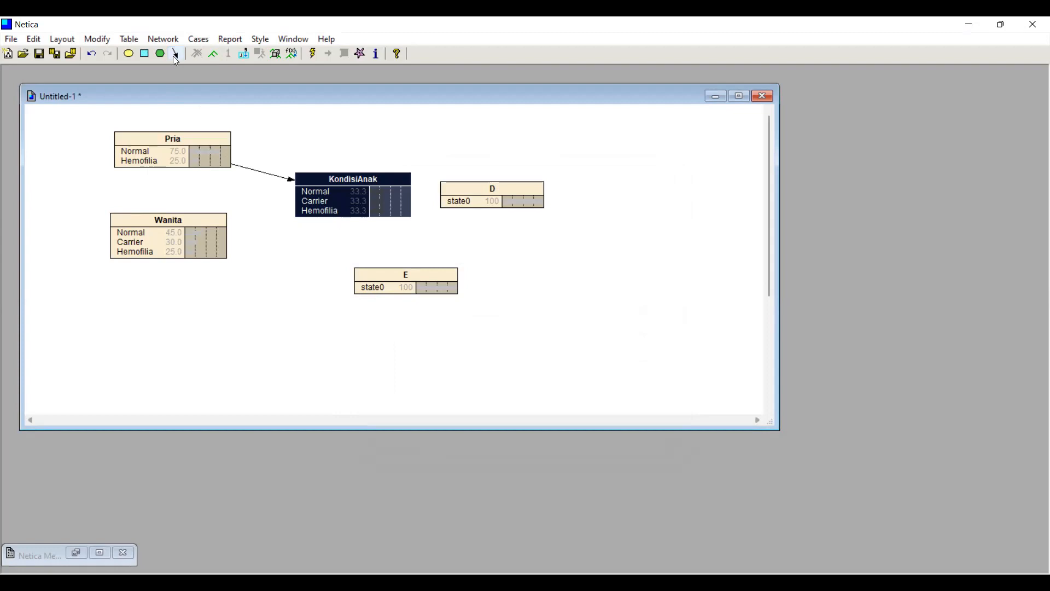
pyautogui.click(205, 227)
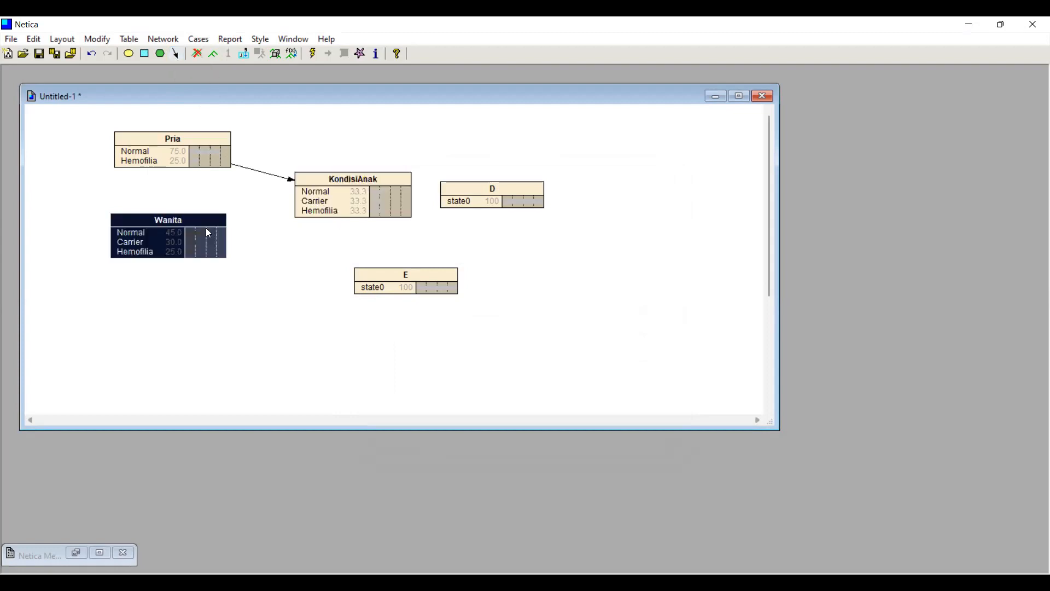
pyautogui.click(179, 55)
pyautogui.moveTo(220, 246); pyautogui.dragTo(316, 201)
pyautogui.click(315, 56)
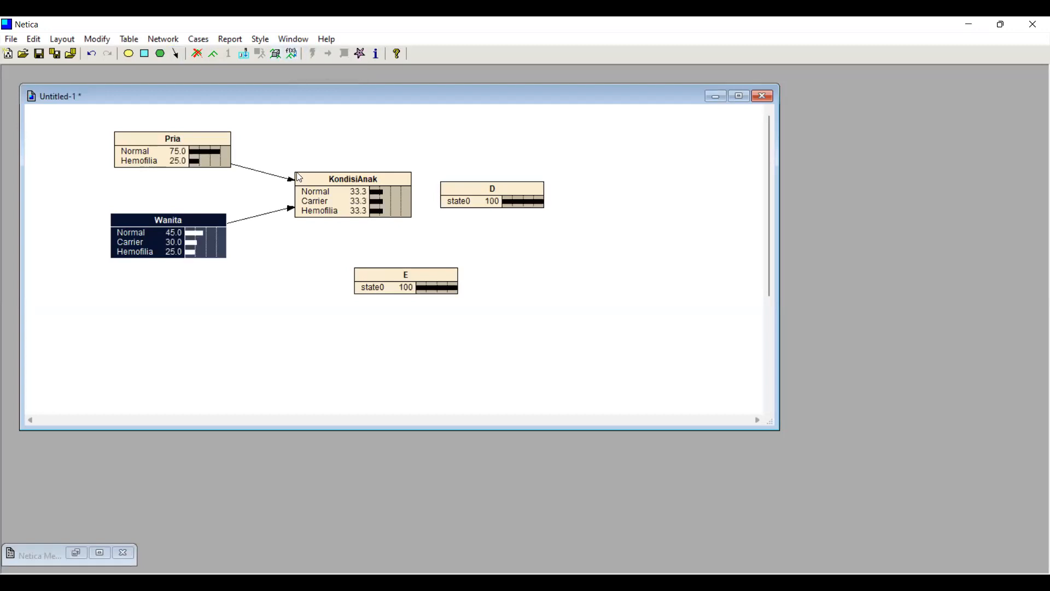
pyautogui.click(318, 164)
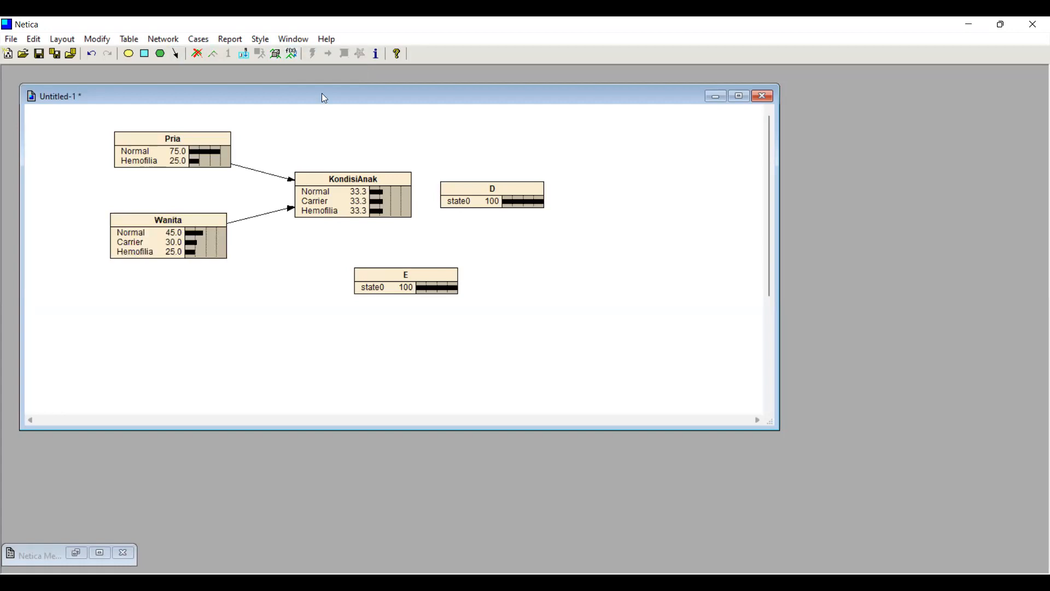
pyautogui.click(343, 190)
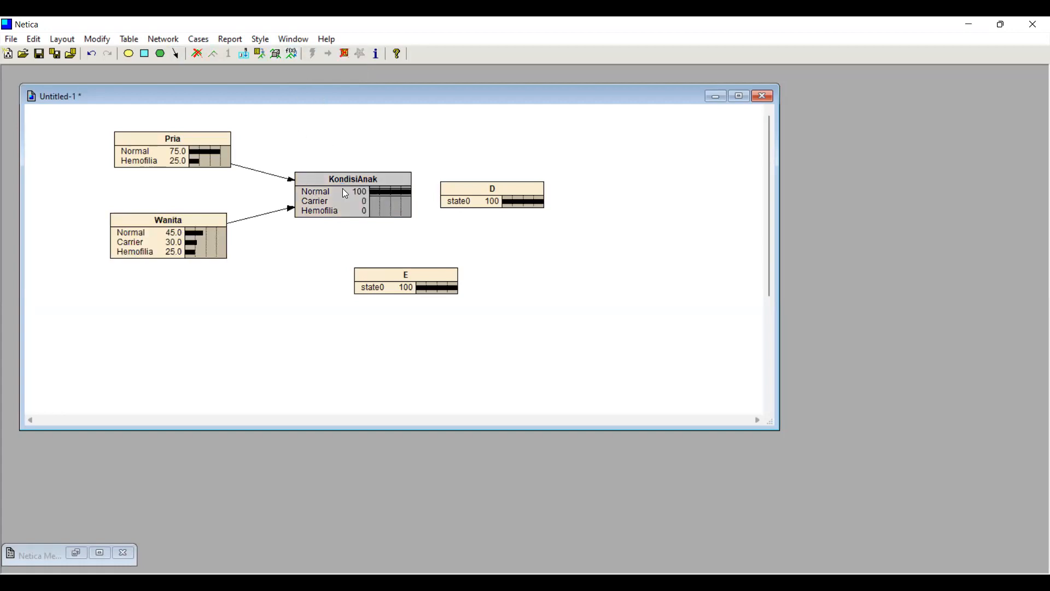
pyautogui.rightClick(343, 189)
pyautogui.click(295, 316)
pyautogui.click(344, 55)
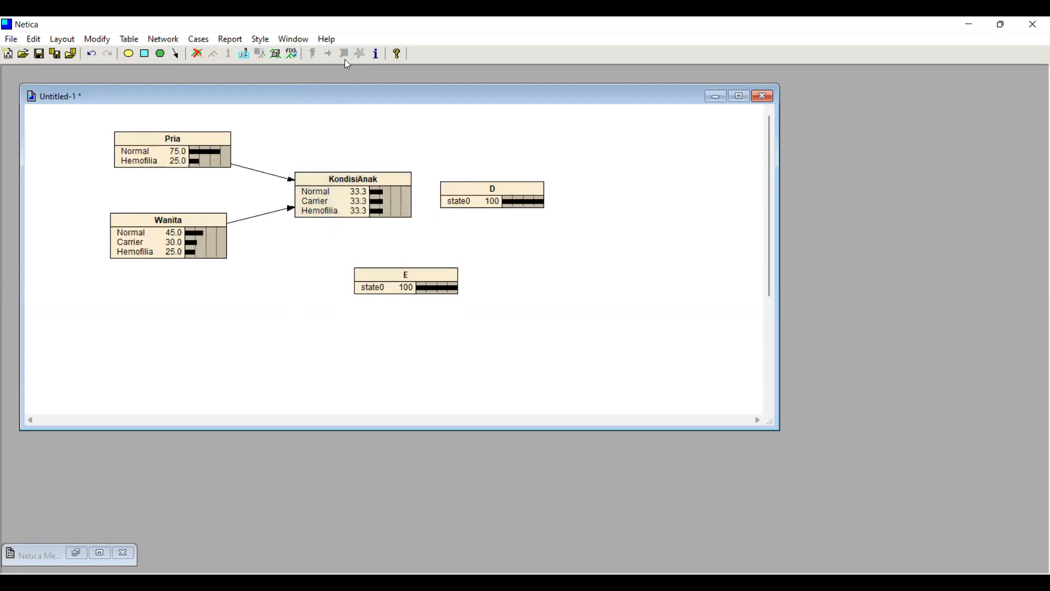
# Step: Open KondisiAnak's probability table and enter Normal 100 for the case where both Pria and Wanita are Normal
pyautogui.rightClick(350, 186)
pyautogui.click(386, 234)
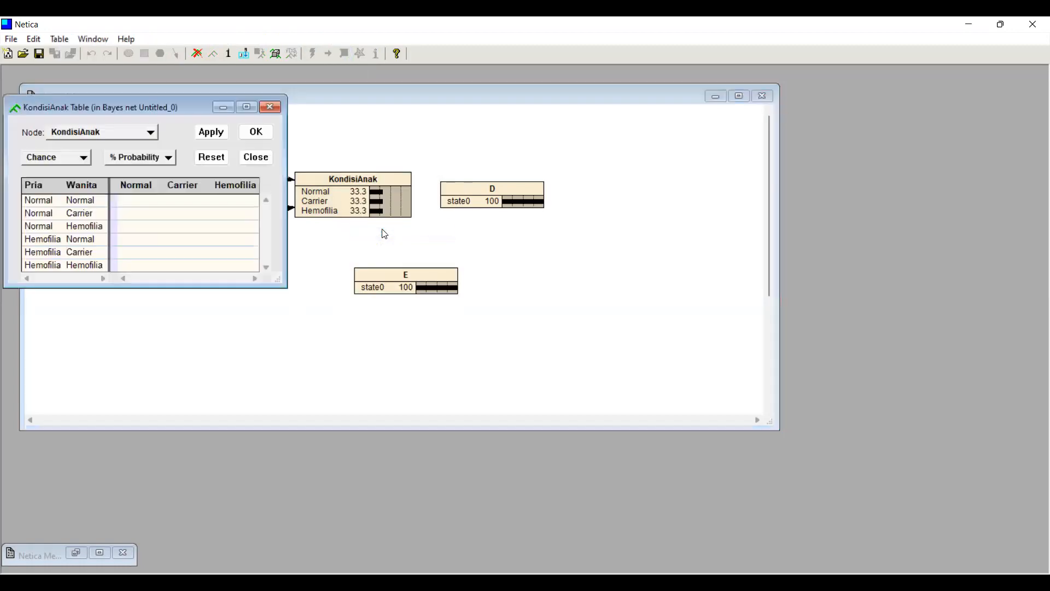
pyautogui.click(141, 202)
pyautogui.click(140, 199)
pyautogui.write('100')
pyautogui.hotkey('alt', 'Tab')
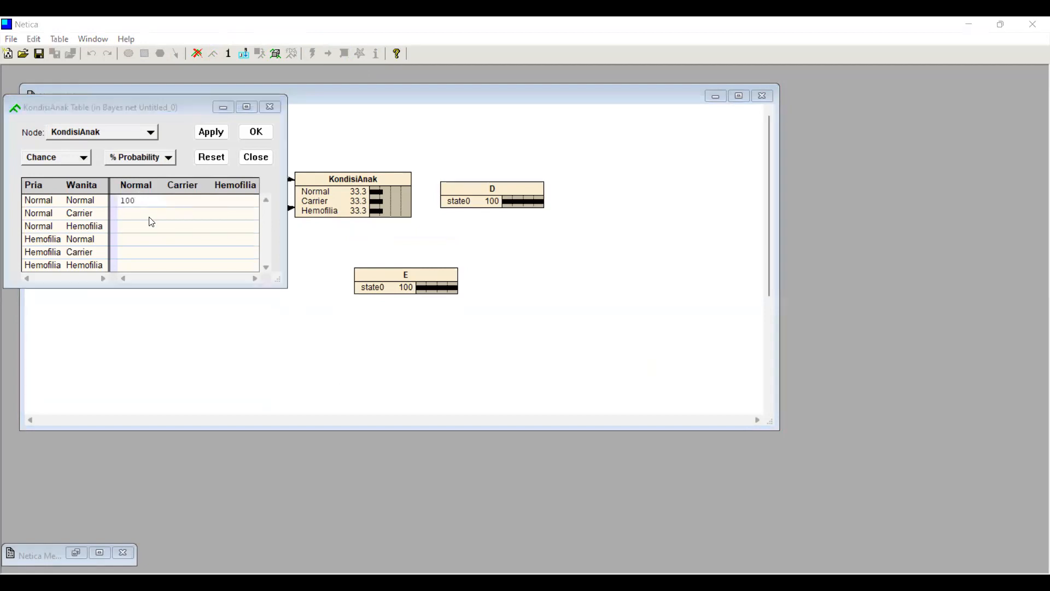
# Step: For Pria Normal, enter Normal 50, Carrier 25, Hemofilia 25 with Wanita Carrier, and Carrier 50, Hemofilia 50 with Wanita Hemofilia
pyautogui.click(178, 213)
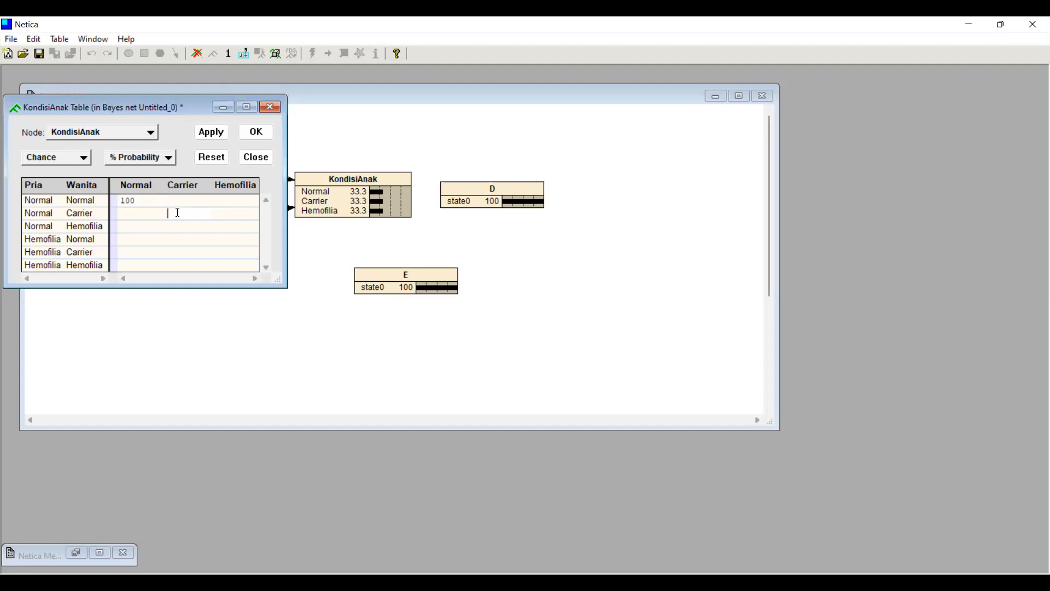
pyautogui.click(138, 214)
pyautogui.write('50')
pyautogui.press('Tab')
pyautogui.write('25')
pyautogui.press('Tab')
pyautogui.write('25')
pyautogui.click(186, 229)
pyautogui.write('50')
pyautogui.press('Tab')
pyautogui.write('50')
# Step: For Pria Hemofilia, enter Normal 50, Carrier 50 with Wanita Normal; 25, 25, 50 with Wanita Carrier; and Hemofilia 100 with Wanita Hemofilia
pyautogui.click(134, 239)
pyautogui.write('50')
pyautogui.press('Tab')
pyautogui.write('50')
pyautogui.click(125, 252)
pyautogui.write('25 25')
pyautogui.press('Tab')
pyautogui.write('50')
pyautogui.press('Down')
pyautogui.write('100')
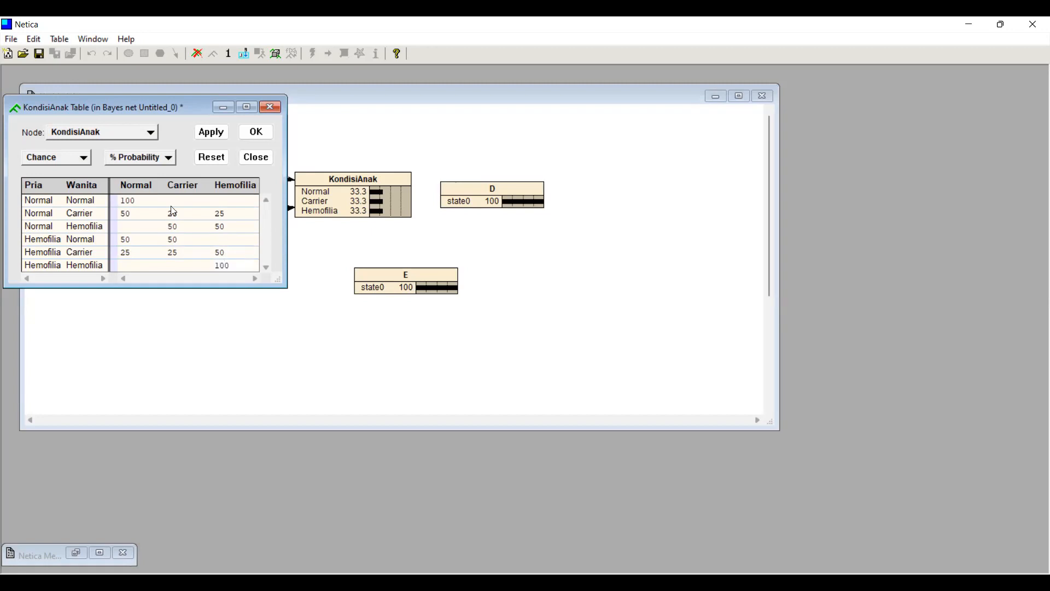
# Step: Apply the KondisiAnak table, accept automatic filling of the missing entries, and close the table
pyautogui.click(213, 133)
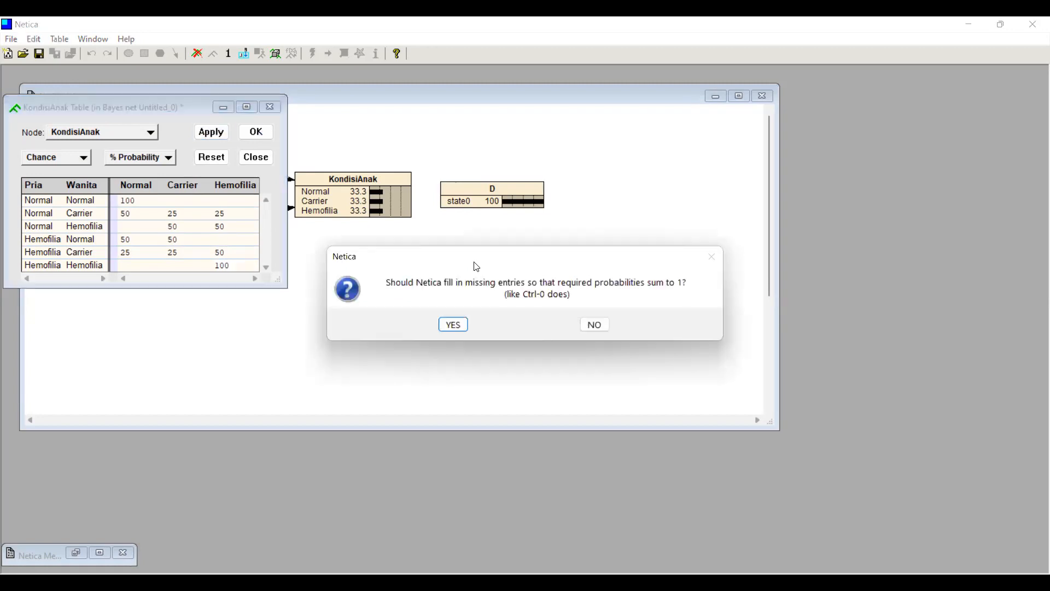
pyautogui.click(453, 325)
pyautogui.click(256, 132)
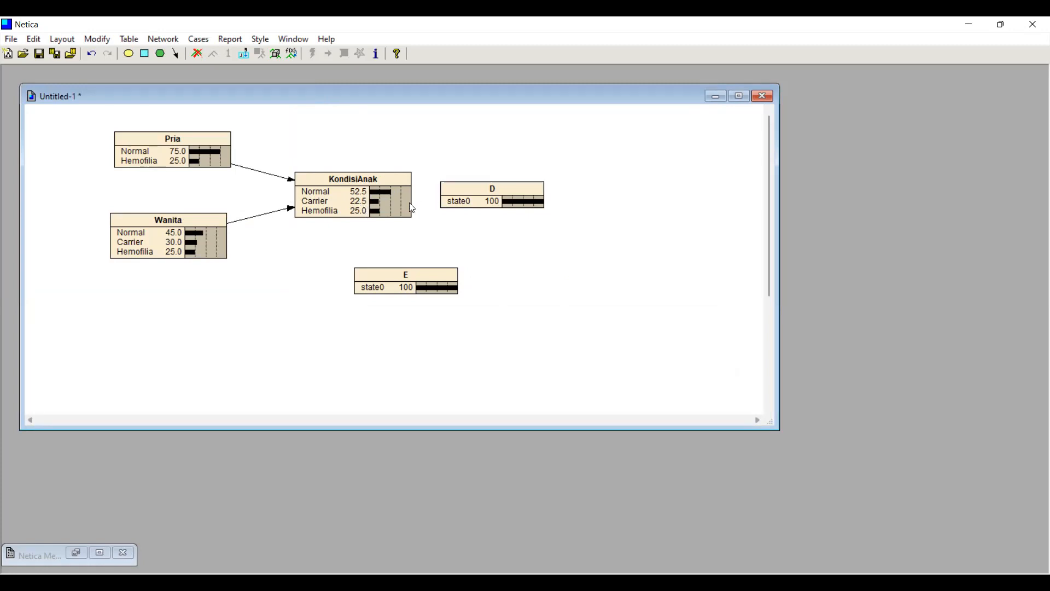
# Step: Rename node D to JenisKelamin and define its states as LakiLaki and Perempuan
pyautogui.rightClick(495, 192)
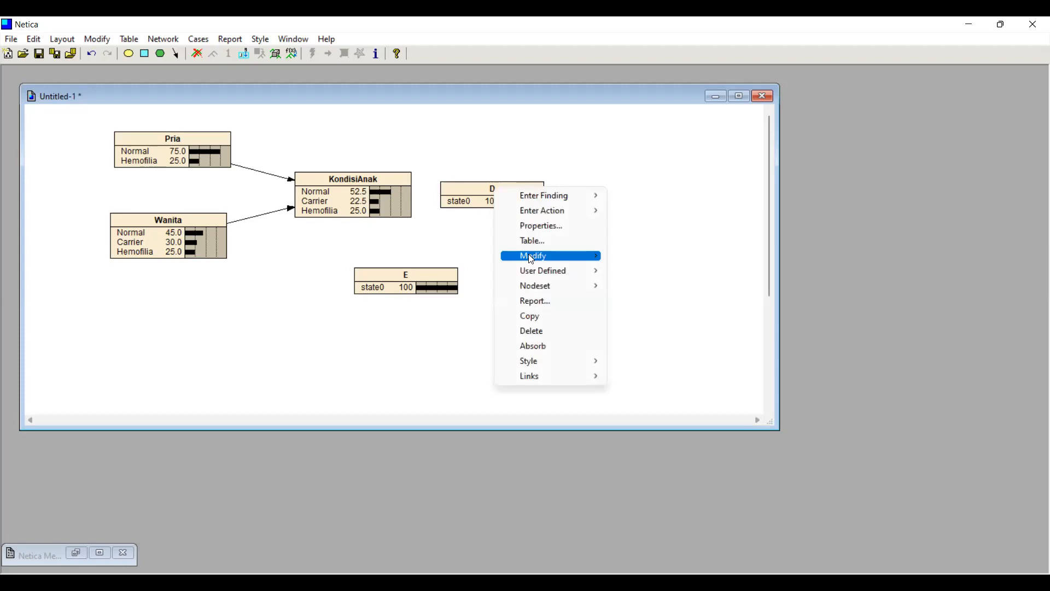
pyautogui.click(481, 195)
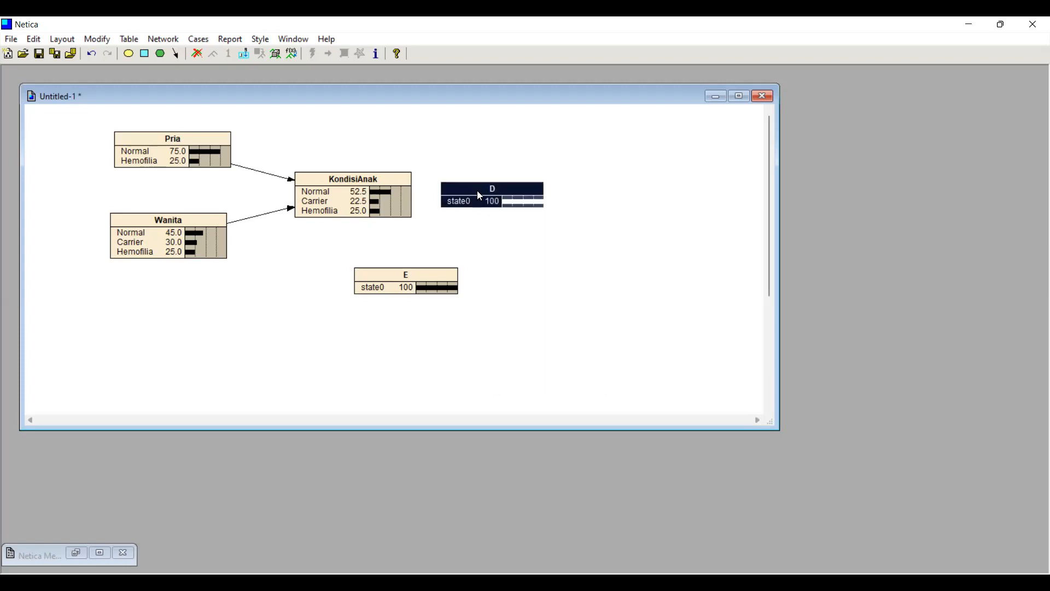
pyautogui.doubleClick(480, 195)
pyautogui.press('BackSpace')
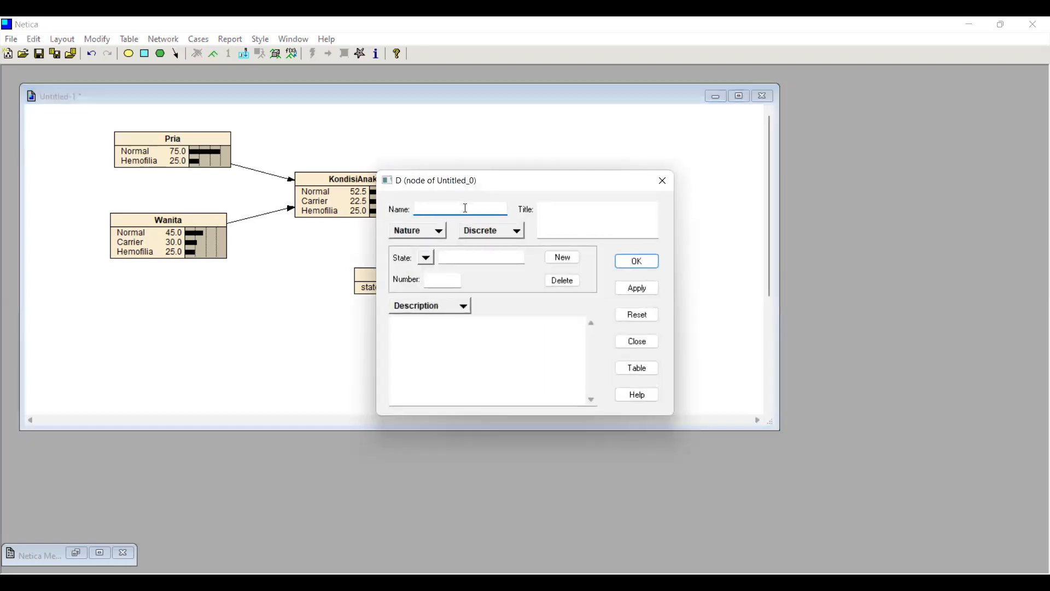
pyautogui.write('JenisKelamin')
pyautogui.click(465, 305)
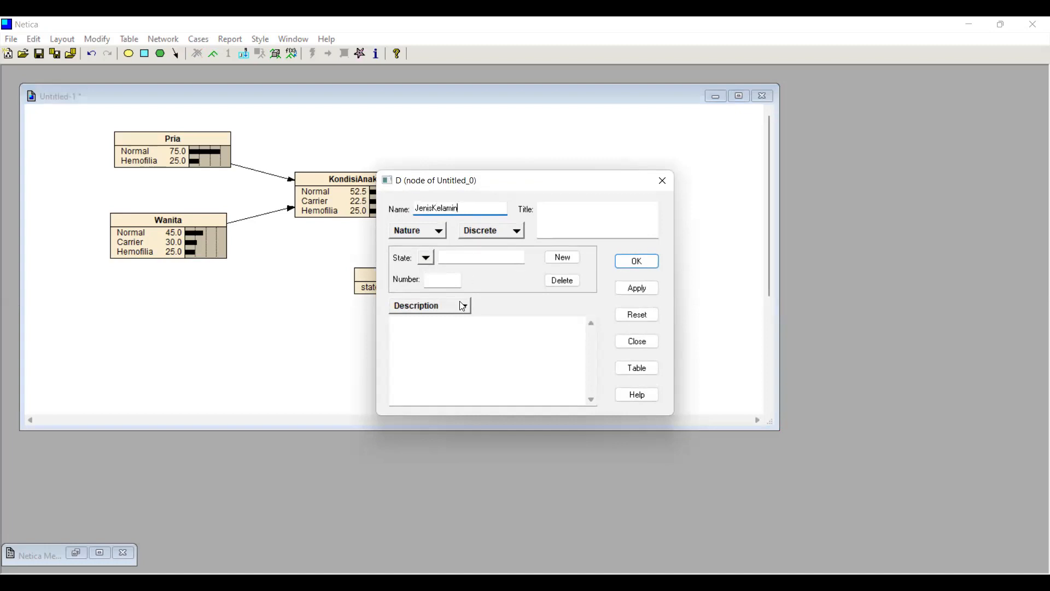
pyautogui.click(438, 357)
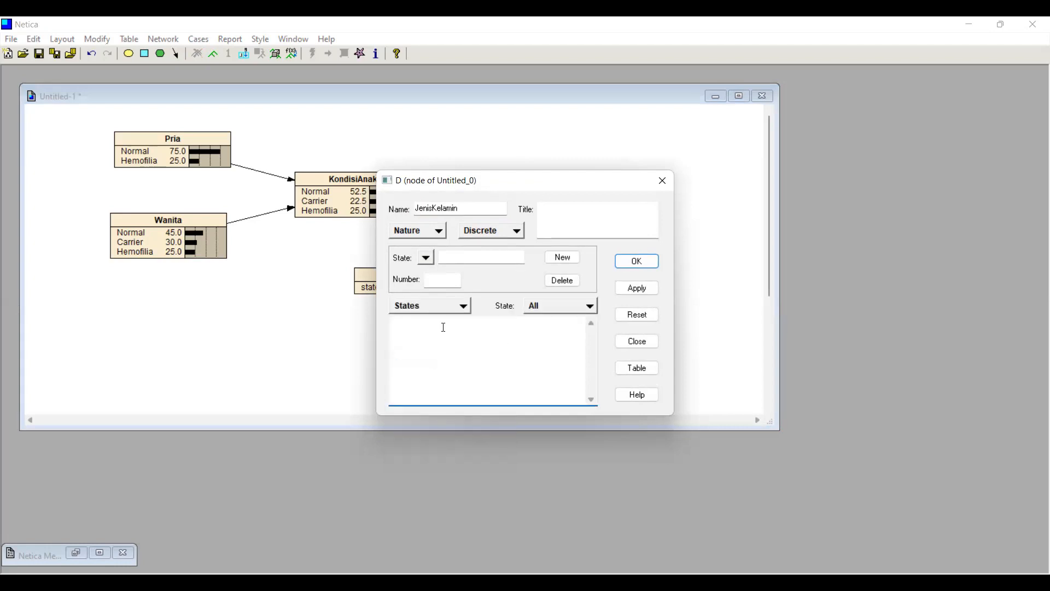
pyautogui.write('LakiLaki')
pyautogui.press('Return')
pyautogui.write('Perempuan')
pyautogui.click(647, 260)
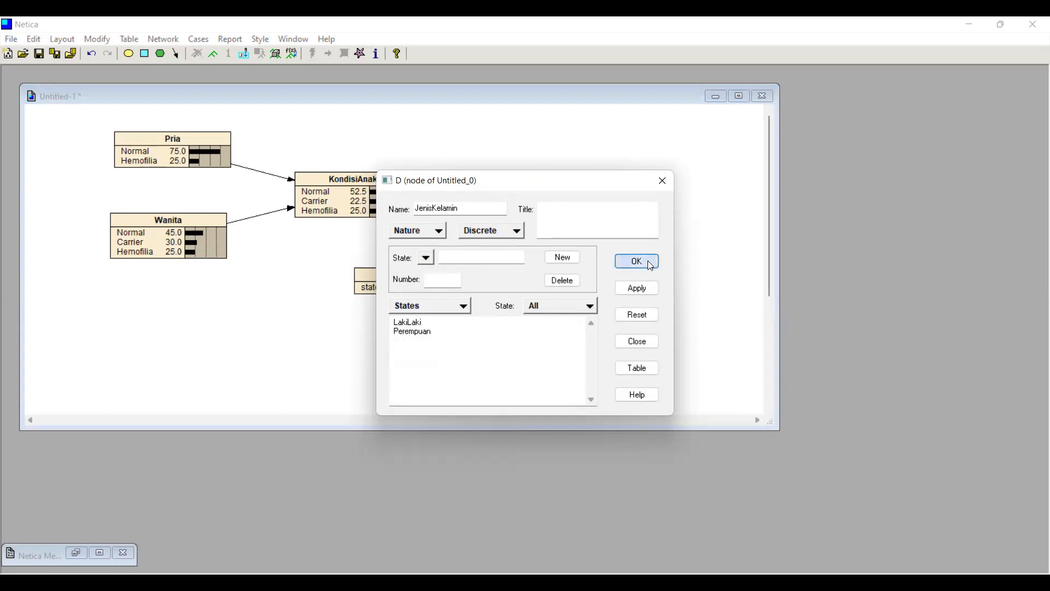
# Step: Fill in JenisKelamin's probability table with LakiLaki 50 and Perempuan 50 percent
pyautogui.rightClick(483, 193)
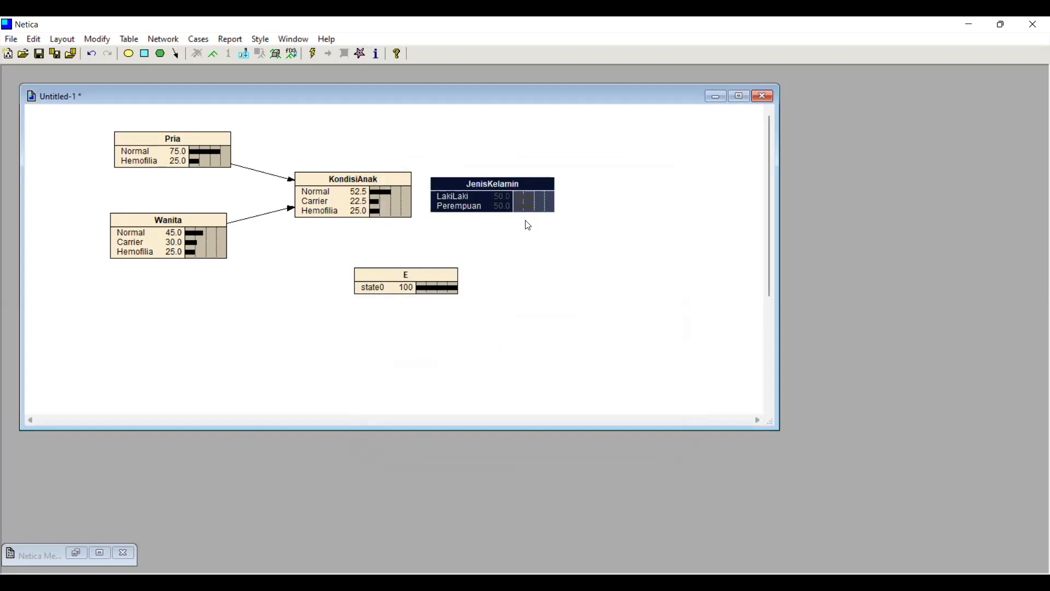
pyautogui.click(526, 240)
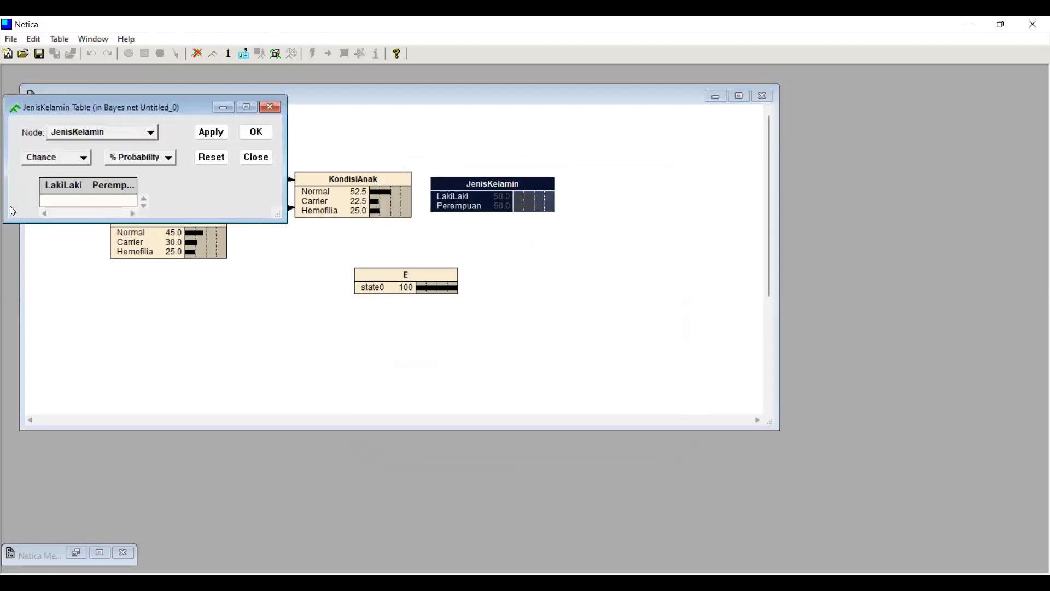
pyautogui.click(74, 198)
pyautogui.write('50')
pyautogui.press('Tab')
pyautogui.write('50')
pyautogui.click(214, 138)
pyautogui.click(256, 132)
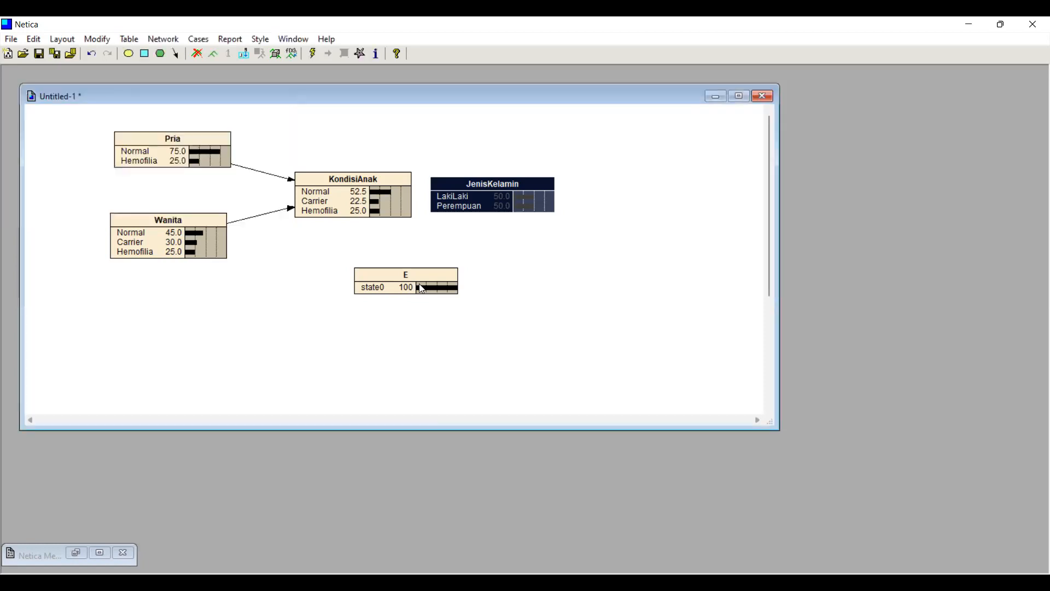
# Step: Move node E slightly lower and JenisKelamin further away from KondisiAnak
pyautogui.moveTo(419, 273); pyautogui.dragTo(423, 305)
pyautogui.moveTo(530, 194); pyautogui.dragTo(562, 193)
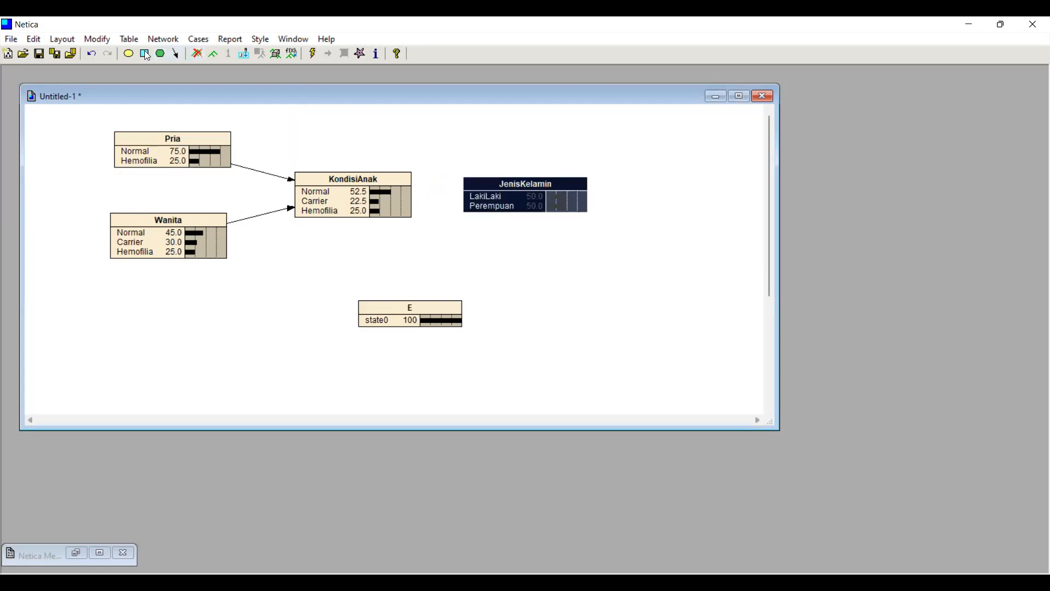
# Step: Try to rename node E as KondisiAnakBerdasarkanJenisKelamin
pyautogui.click(441, 316)
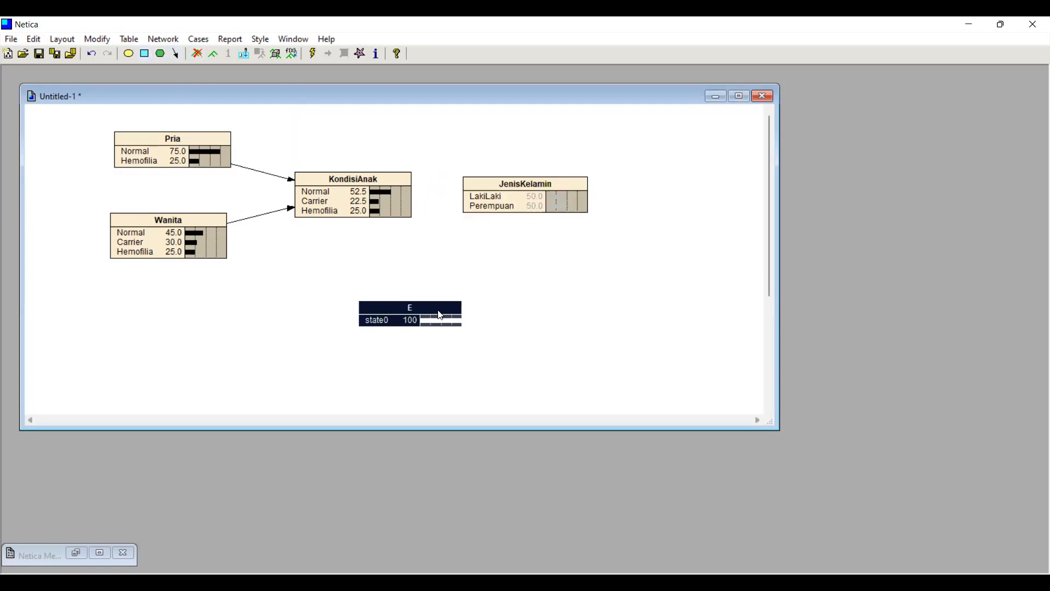
pyautogui.doubleClick(442, 316)
pyautogui.write('Kondisi')
pyautogui.write('AnakBer')
pyautogui.write('dasarkan')
pyautogui.write('JenisKel')
pyautogui.write('amin')
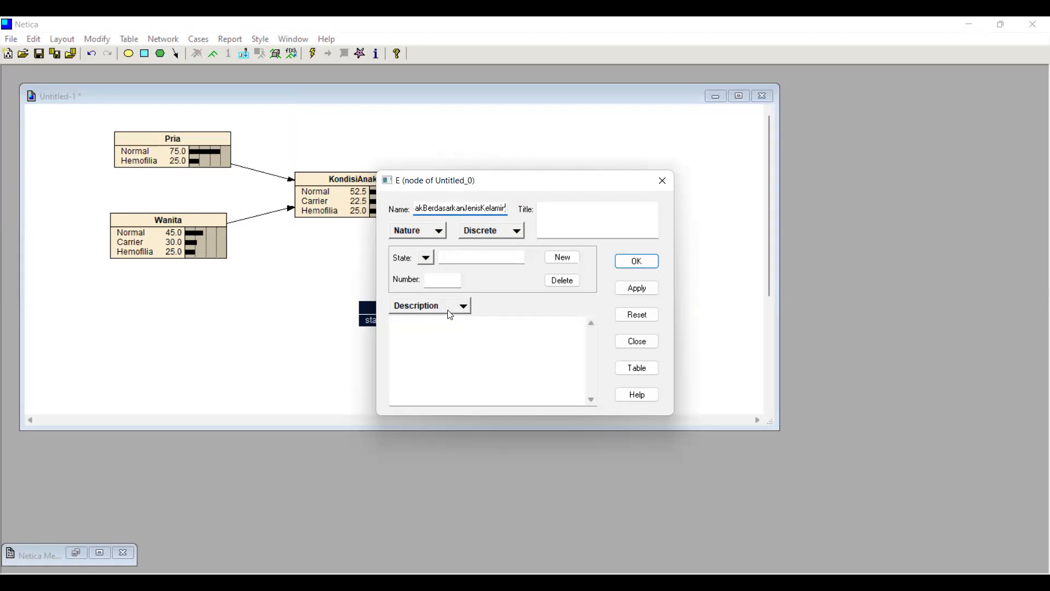
pyautogui.press('Return')
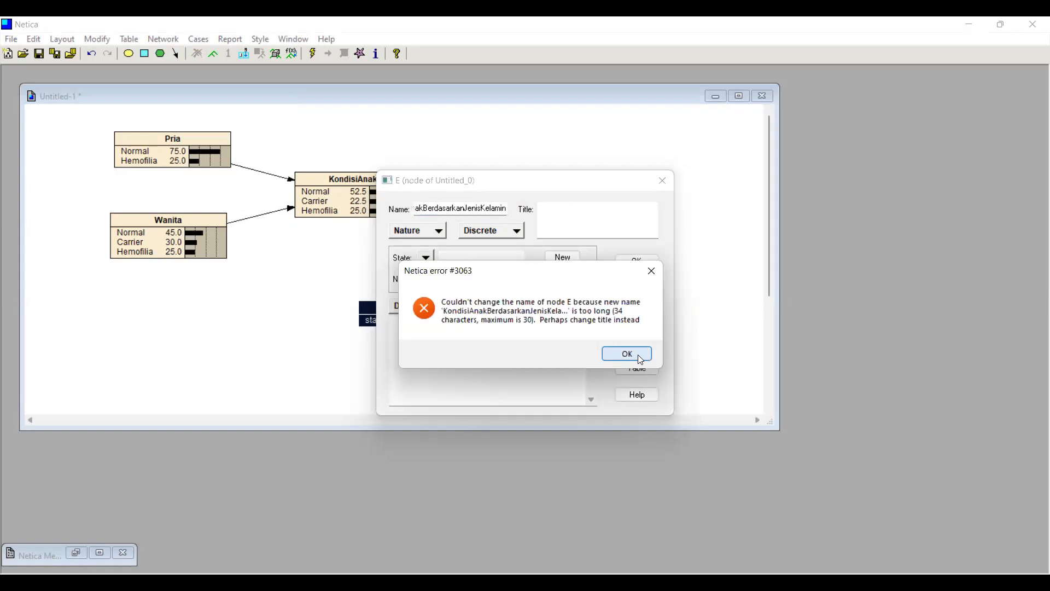
pyautogui.click(638, 356)
# Step: Enter the shorter name KondisiBerdasarkanJenisKelamin for node E
pyautogui.write('KondisiAnak')
pyautogui.press('BackSpace')
pyautogui.press('BackSpace')
pyautogui.press('BackSpace')
pyautogui.press('BackSpace')
pyautogui.write('BerdasarkanJenisKelamin')
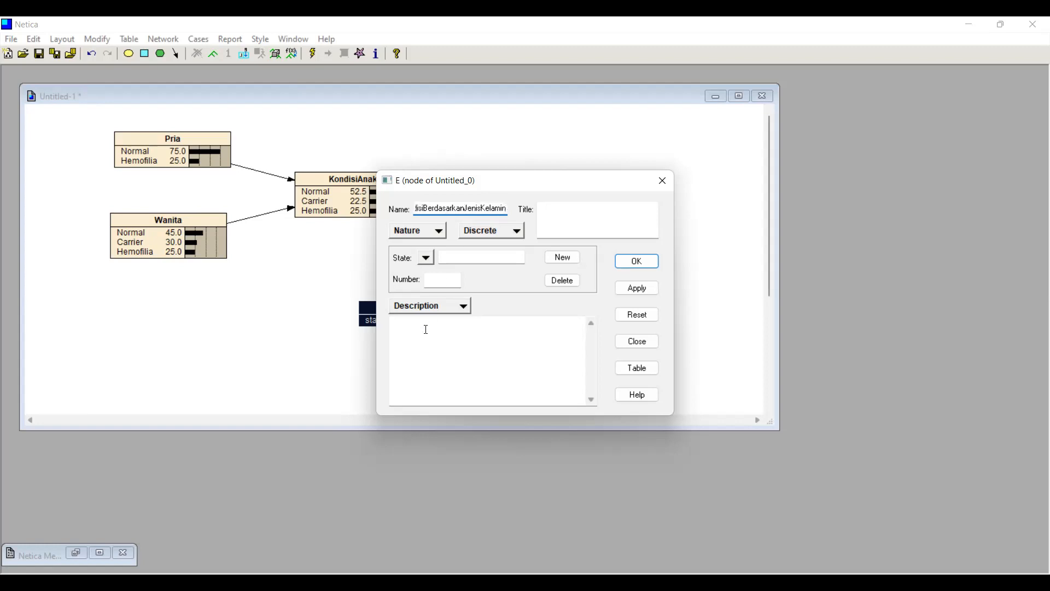
# Step: Define the states LakiLakiNormal and LakiLakiHemofilia for node E
pyautogui.click(442, 306)
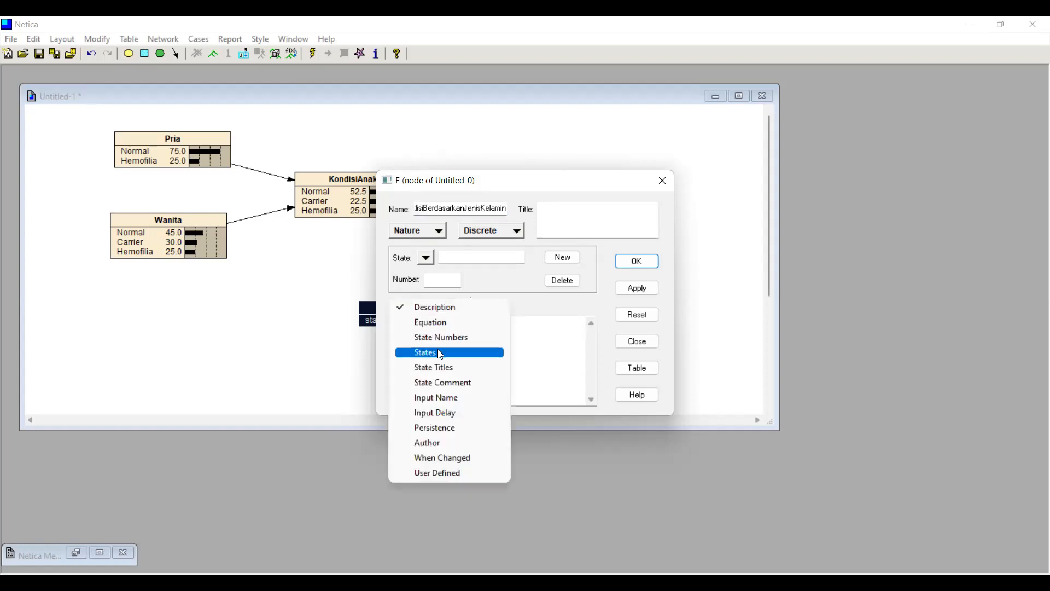
pyautogui.click(440, 350)
pyautogui.write('Laki_laki')
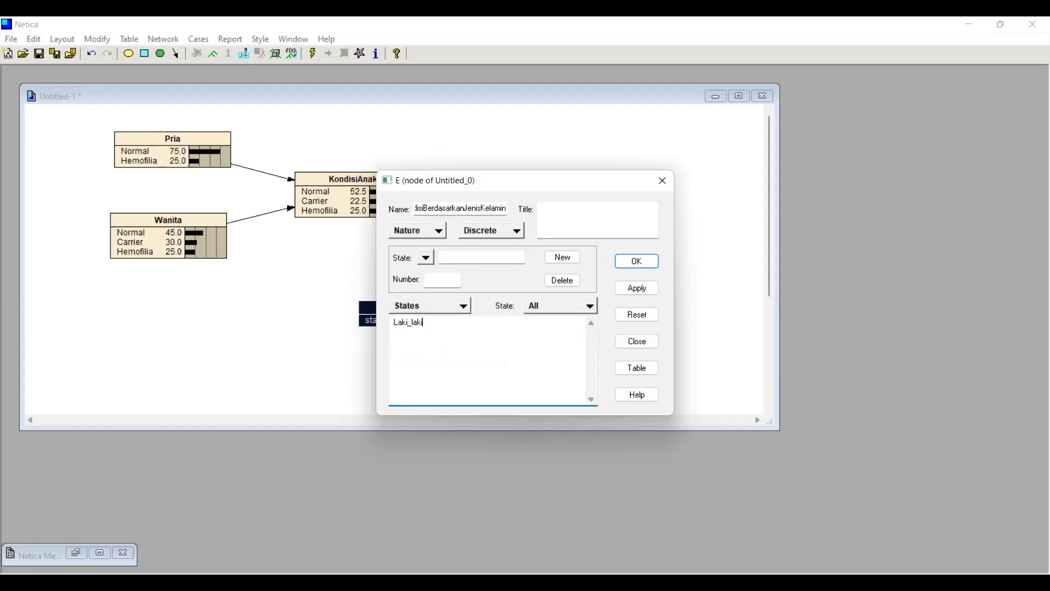
pyautogui.press('BackSpace')
pyautogui.press('BackSpace')
pyautogui.press('BackSpace')
pyautogui.press('BackSpace')
pyautogui.press('BackSpace')
pyautogui.write('LakiNormal')
pyautogui.press('Return')
pyautogui.write('LakiLakiHemofilia')
# Step: Add the states PerempuanNormal, PerempuanCarrier and PerempuanHemofilia in that order, and confirm node E's properties
pyautogui.press('Return')
pyautogui.write('P')
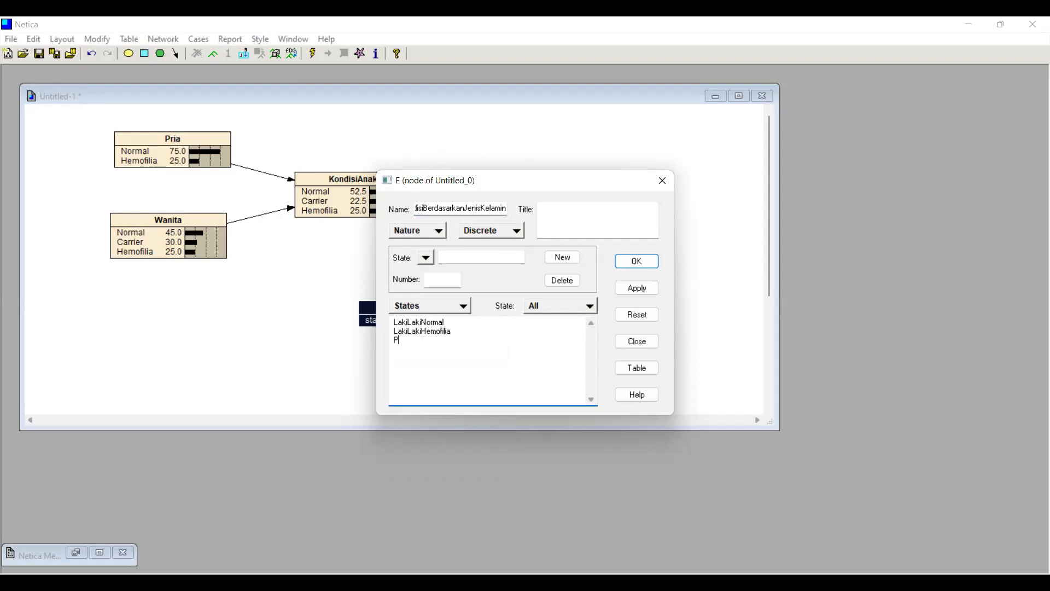
pyautogui.write('erempuanNormal')
pyautogui.press('Return')
pyautogui.write('PerempuanHemofilia')
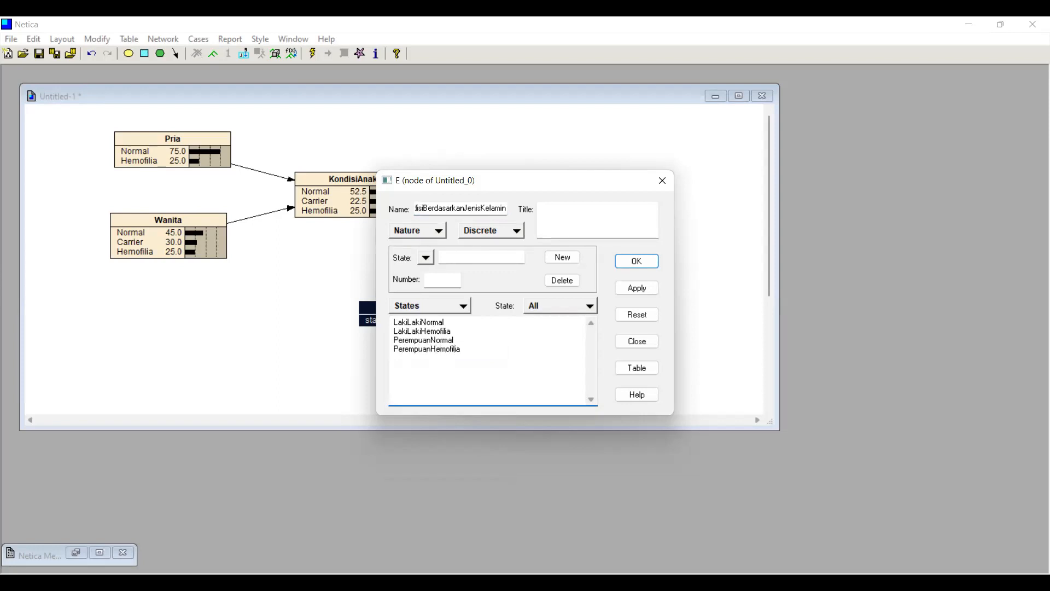
pyautogui.press('Return')
pyautogui.write('PerempuanCarrier')
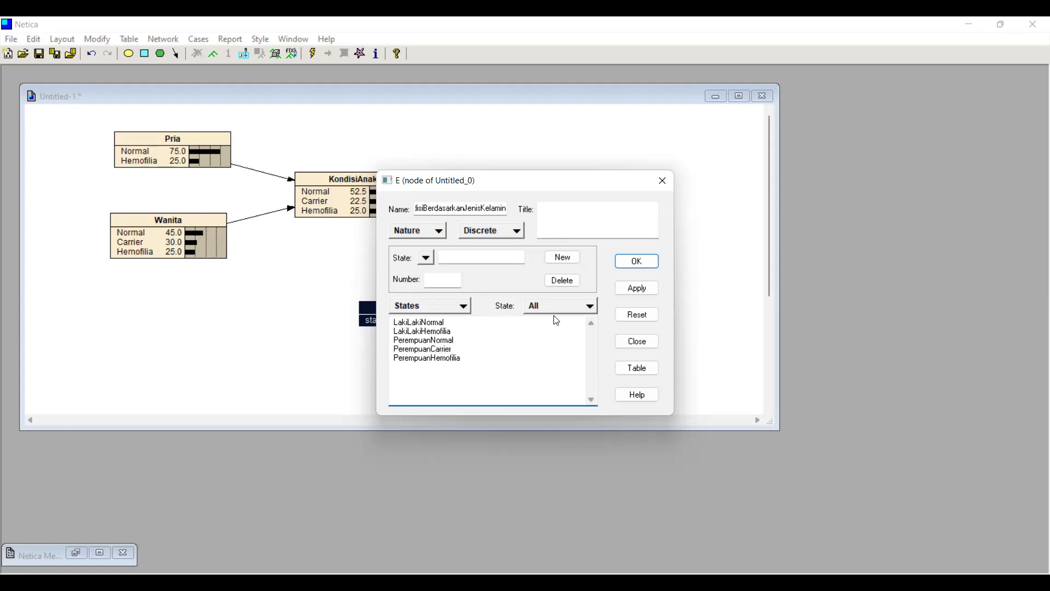
pyautogui.click(637, 263)
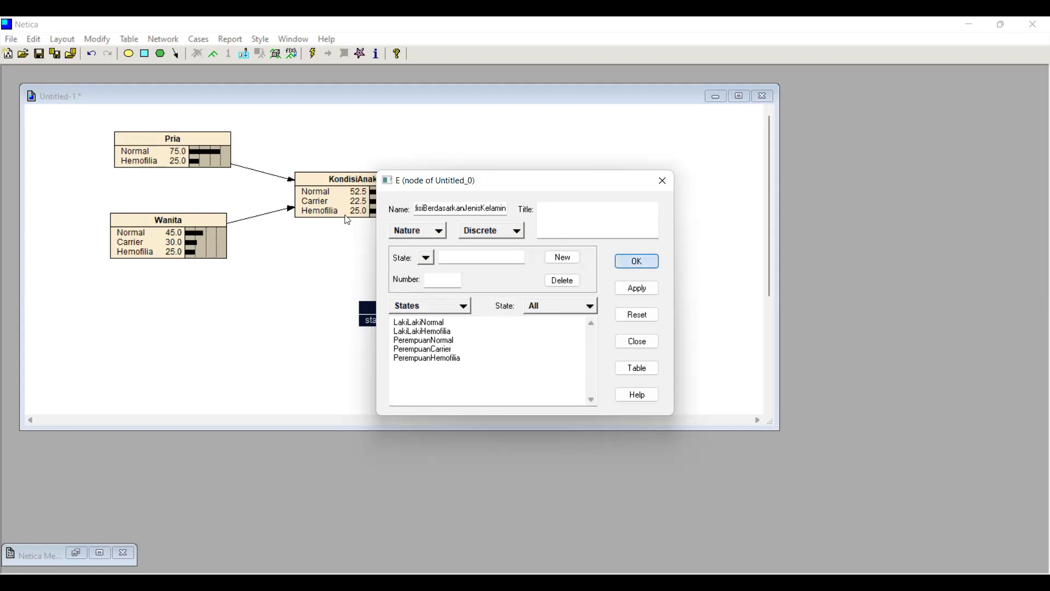
pyautogui.click(296, 286)
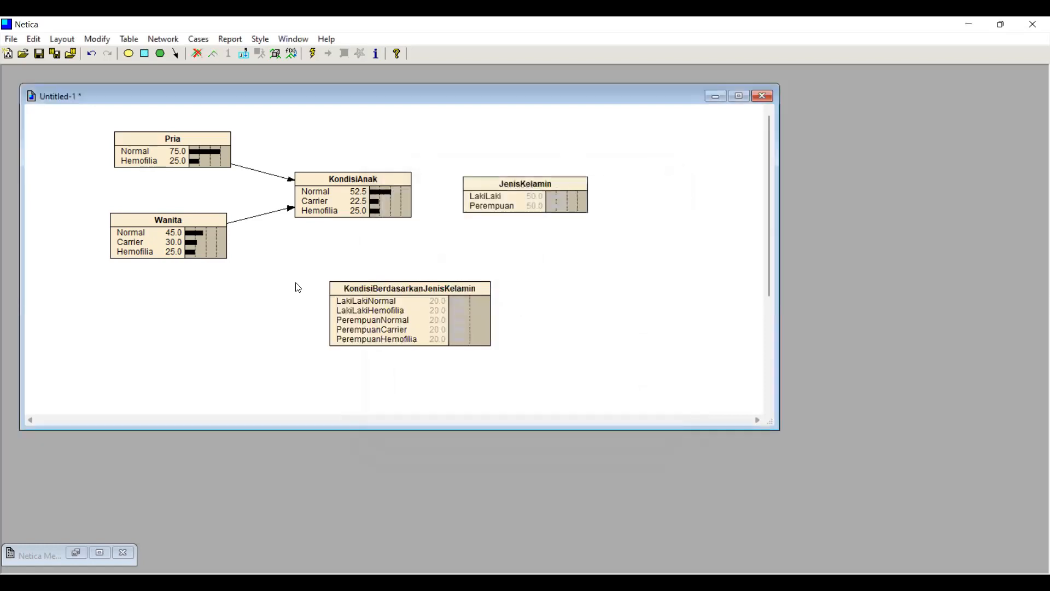
# Step: Link KondisiAnak and JenisKelamin to KondisiBerdasarkanJenisKelamin
pyautogui.click(176, 53)
pyautogui.moveTo(353, 211); pyautogui.dragTo(387, 292)
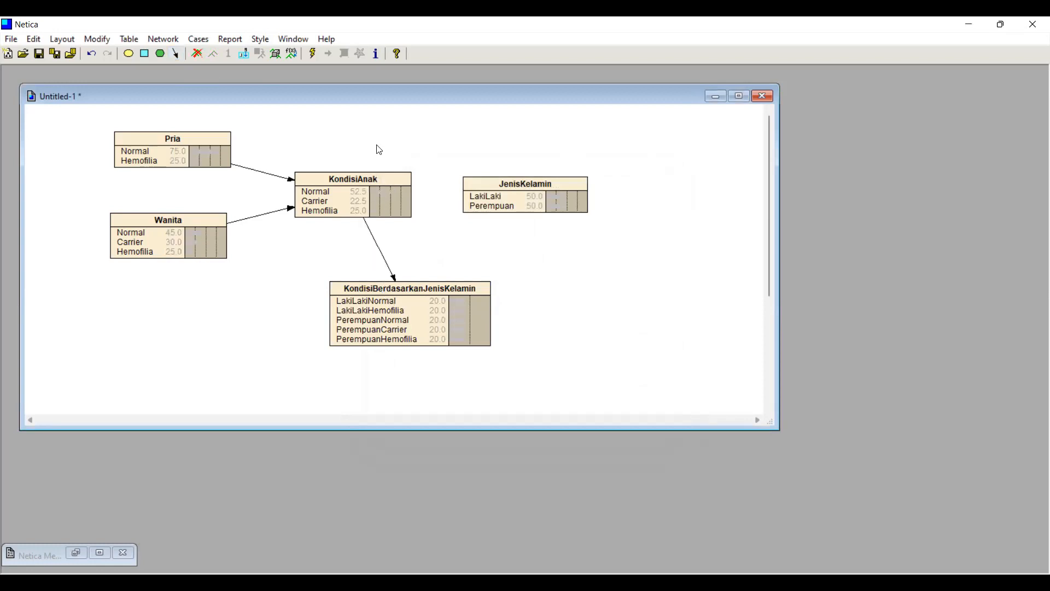
pyautogui.click(176, 53)
pyautogui.moveTo(532, 199); pyautogui.dragTo(430, 288)
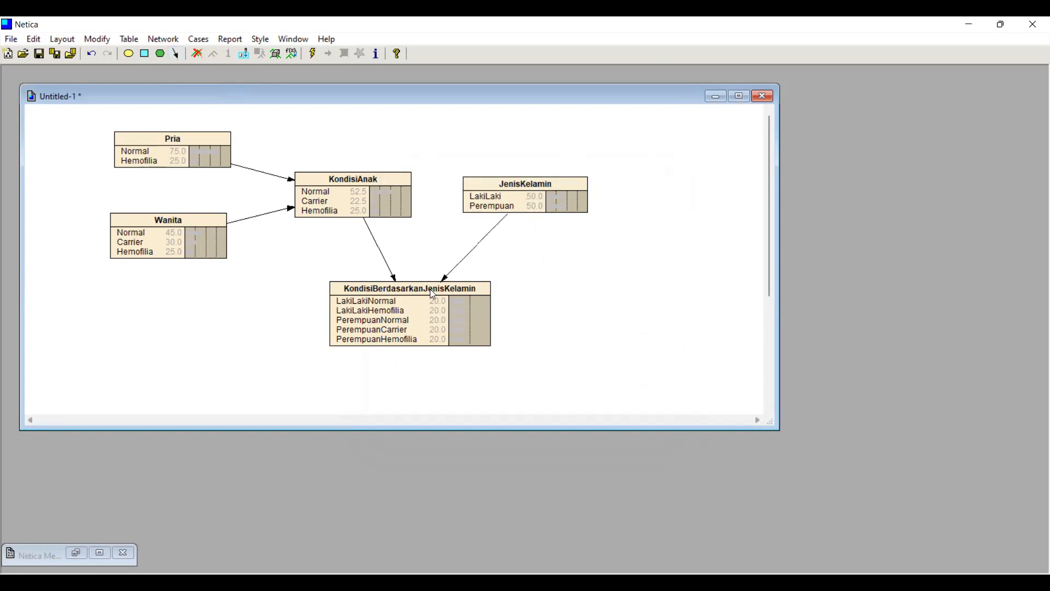
# Step: Open the table of KondisiBerdasarkanJenisKelamin and set its entry format to Function
pyautogui.click(401, 307)
pyautogui.rightClick(402, 308)
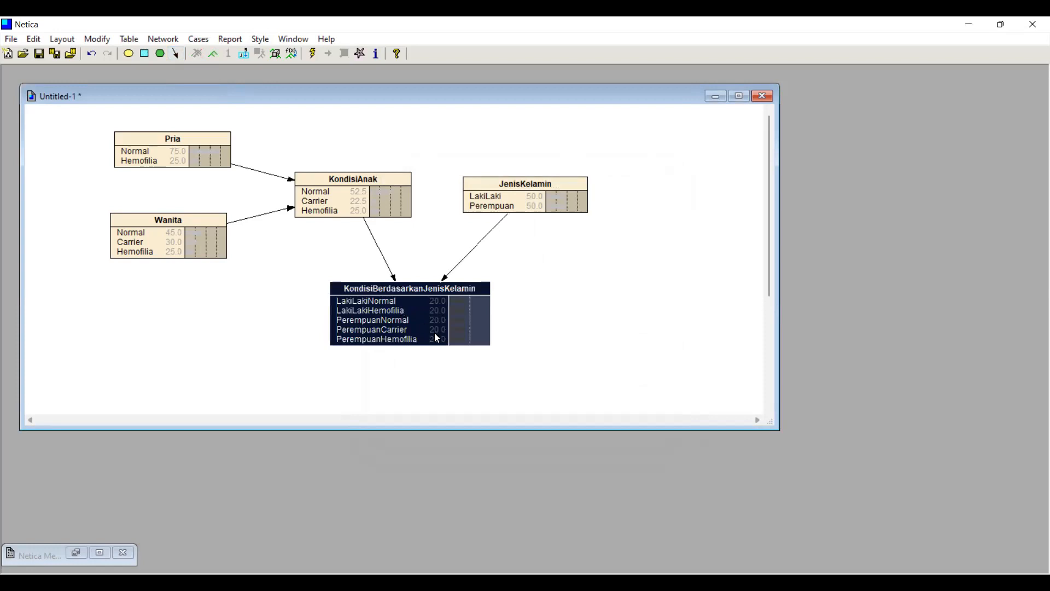
pyautogui.click(457, 357)
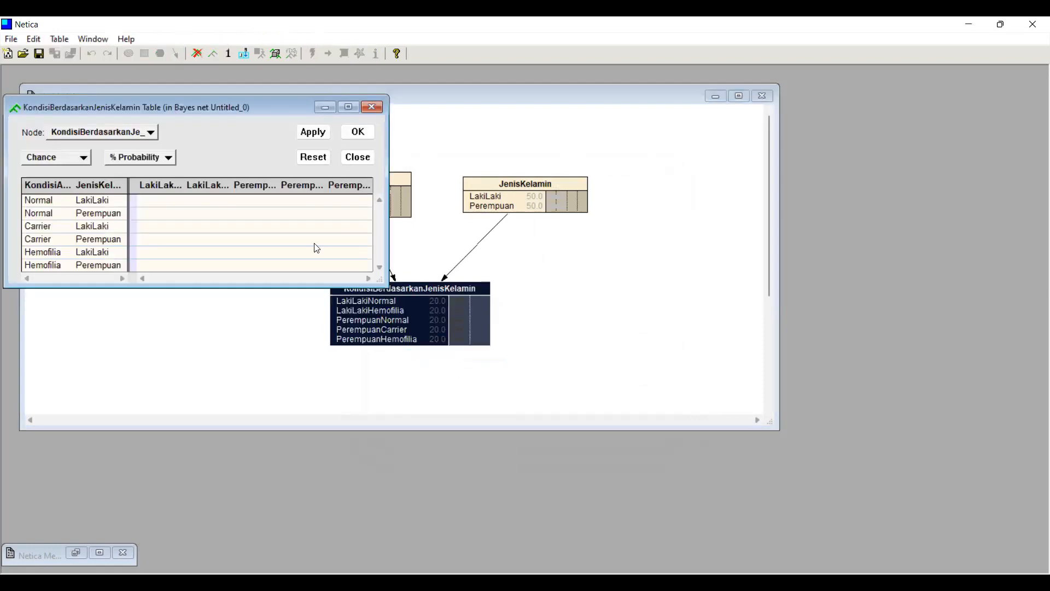
pyautogui.click(146, 161)
pyautogui.click(156, 140)
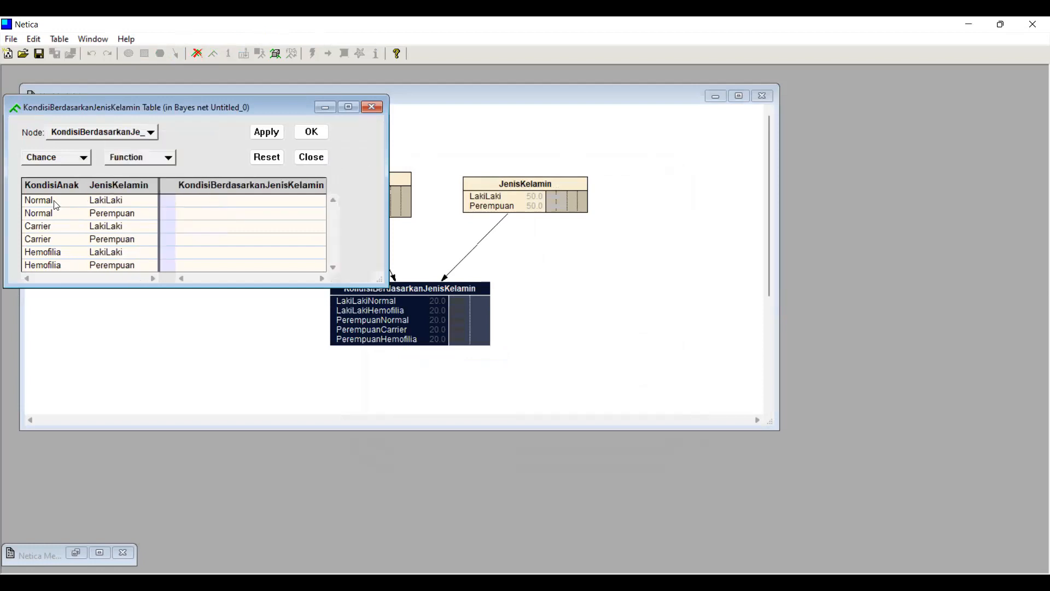
# Step: For KondisiAnak Normal, assign LakiLakiNormal to the LakiLaki row and PerempuanNormal to the Perempuan row
pyautogui.click(234, 223)
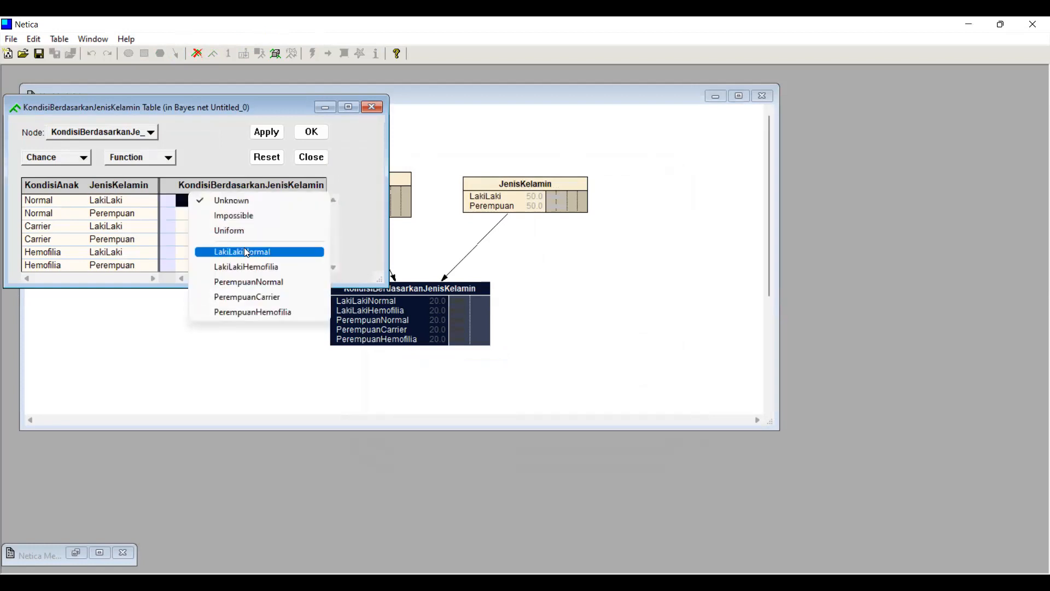
pyautogui.click(244, 252)
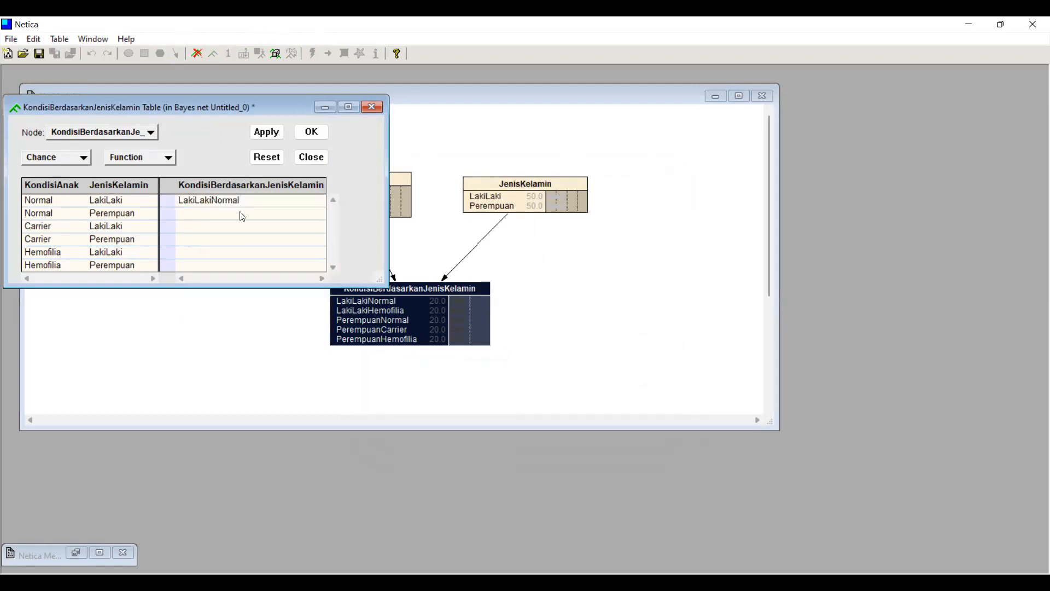
pyautogui.click(243, 217)
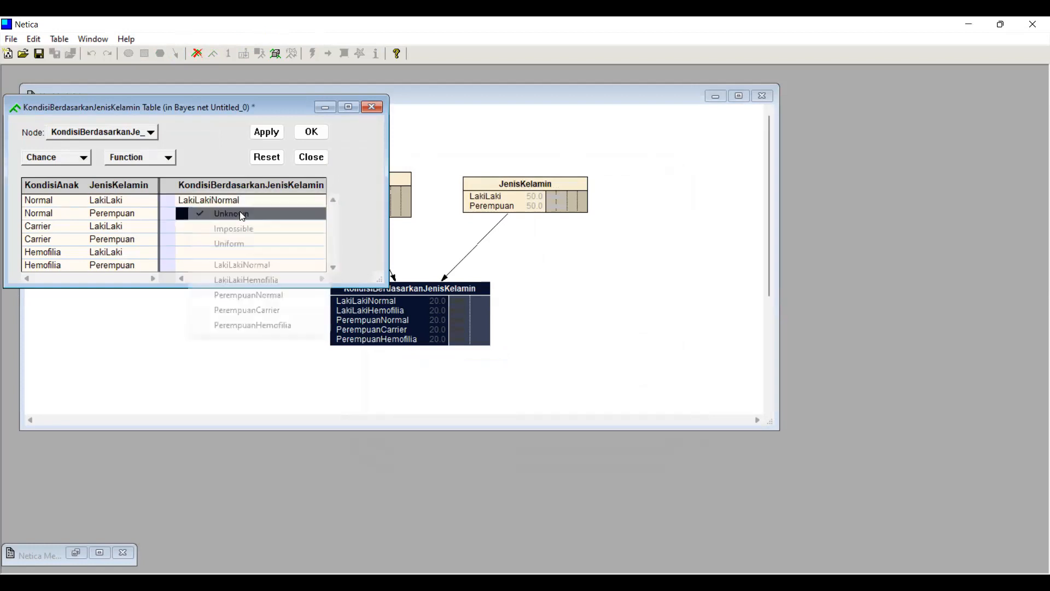
pyautogui.click(250, 304)
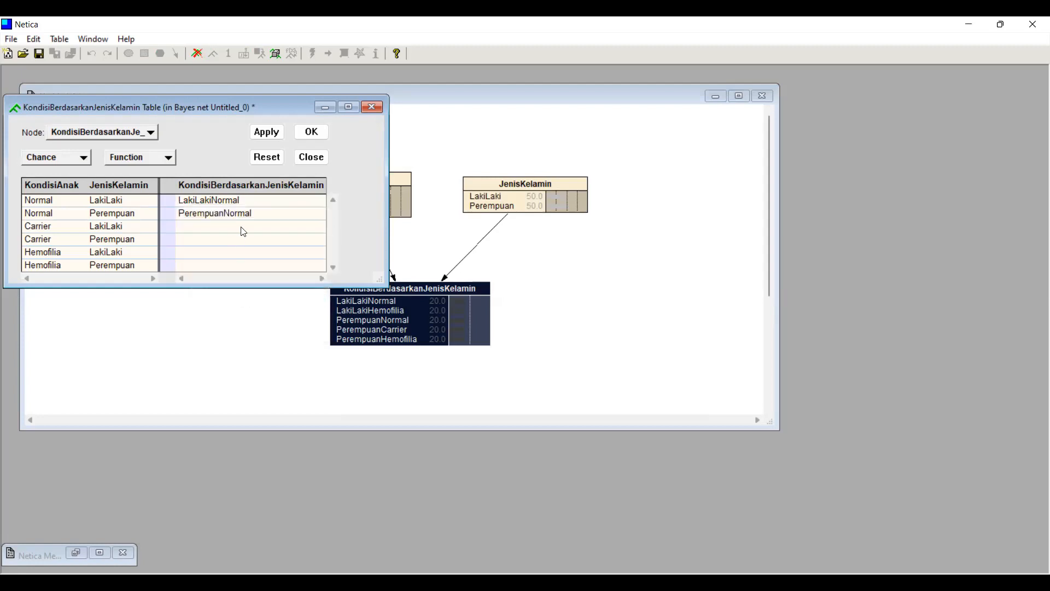
# Step: Assign PerempuanCarrier to Carrier–Perempuan, LakiLakiHemofilia to Hemofilia–LakiLaki and PerempuanHemofilia to Hemofilia–Perempuan, and confirm the table
pyautogui.click(238, 241)
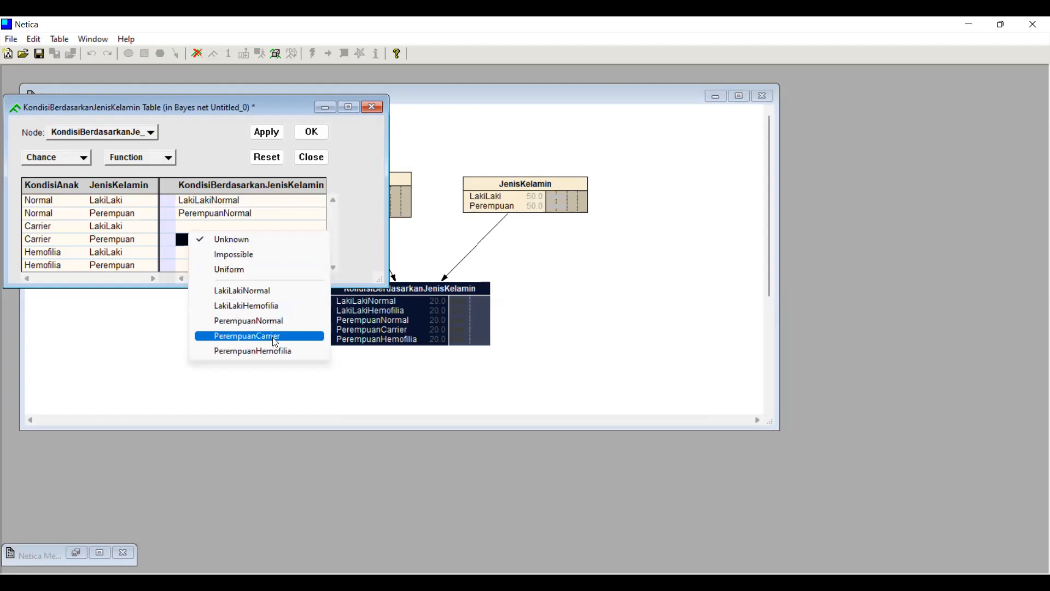
pyautogui.click(276, 340)
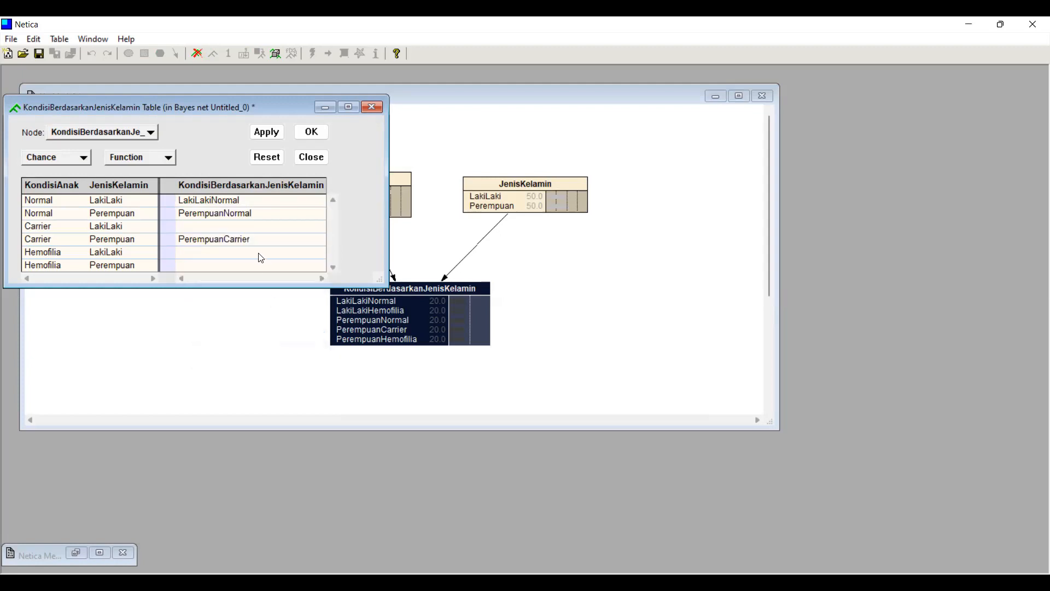
pyautogui.click(261, 259)
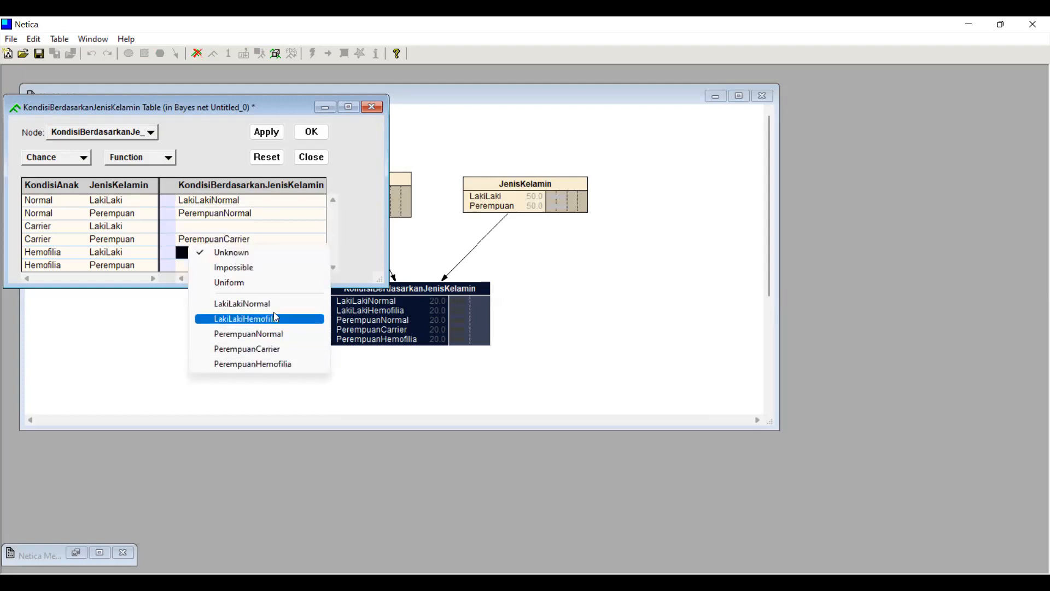
pyautogui.click(277, 317)
pyautogui.click(262, 266)
pyautogui.click(276, 377)
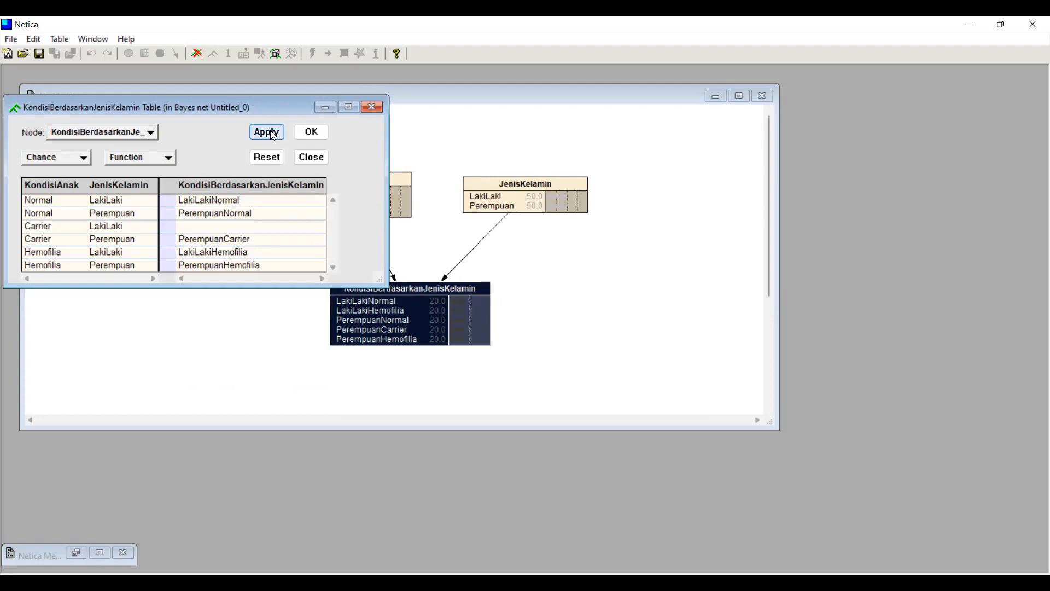
pyautogui.click(316, 136)
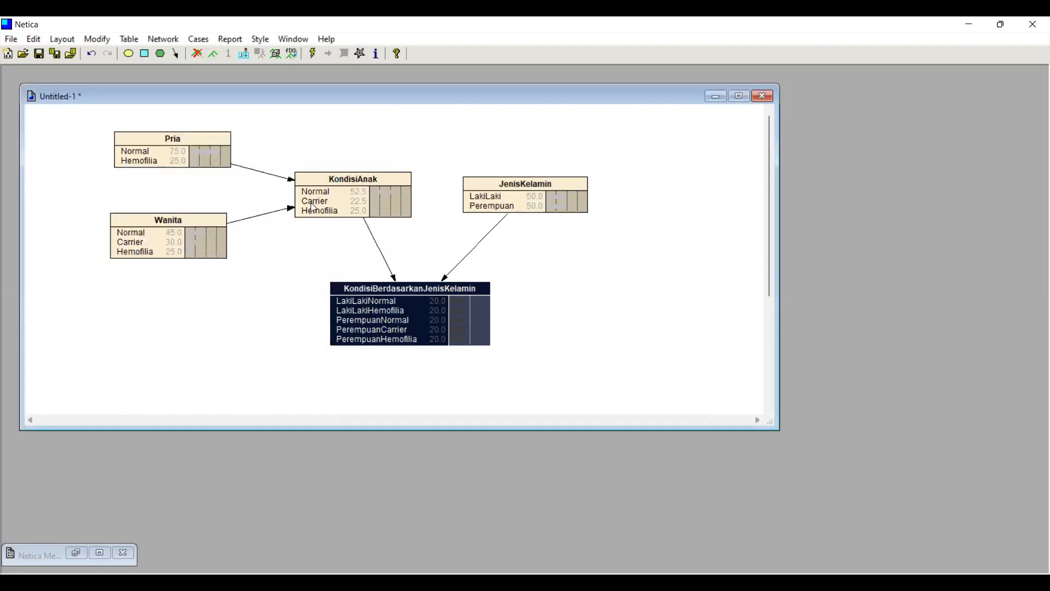
# Step: Compile the Bayesian network to calculate all node probabilities, and deselect KondisiBerdasarkanJenisKelamin
pyautogui.click(314, 54)
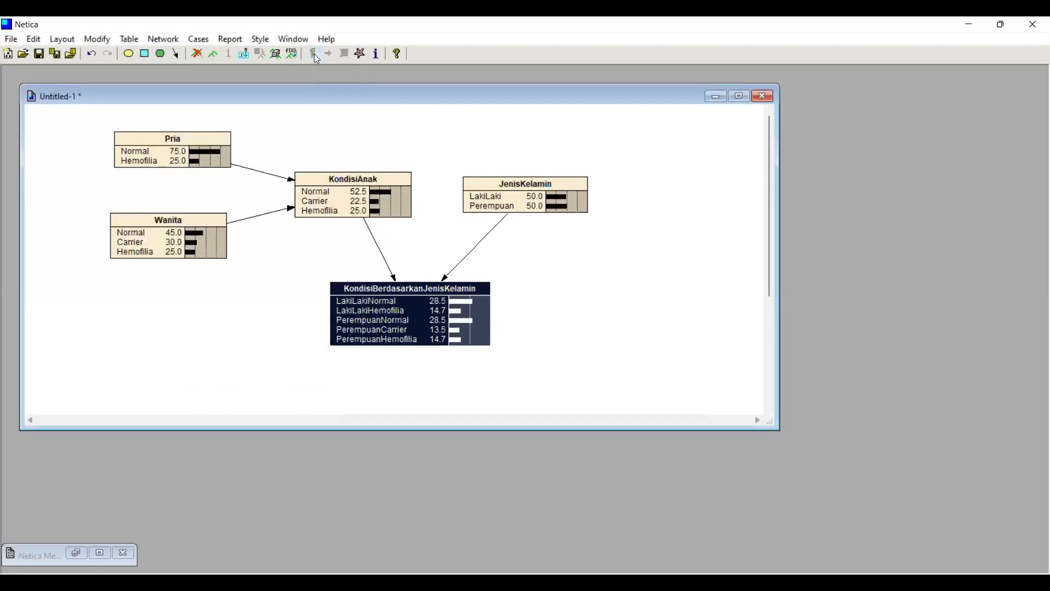
pyautogui.click(287, 343)
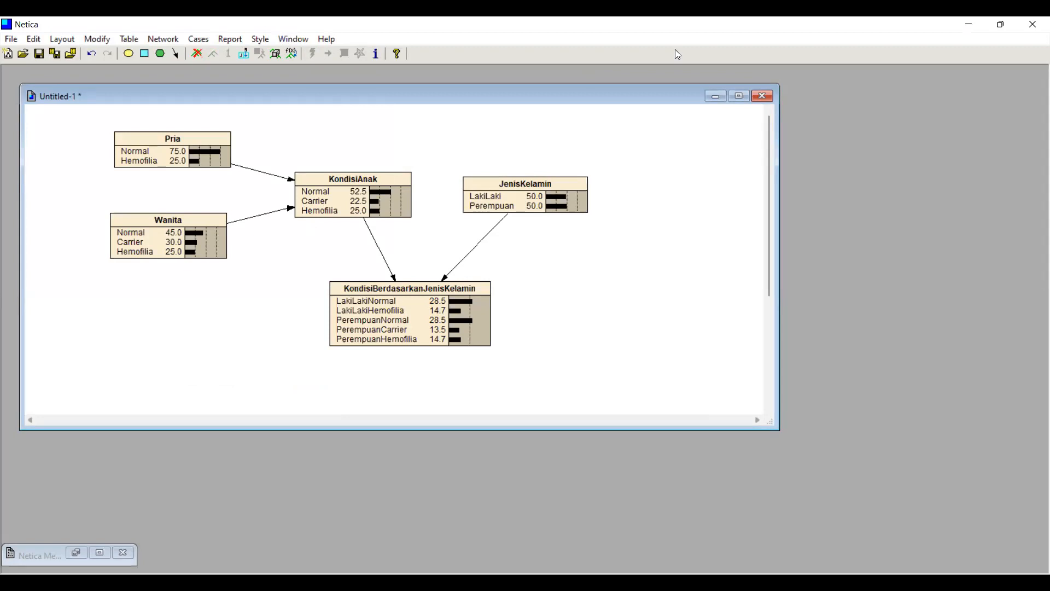
# Step: Switch to the TubesAI_Hemofilia_Kelompok2 presentation in PowerPoint and start the slide show from the Penerapan Studi Kasus slide
pyautogui.hotkey('alt', 'Tab')
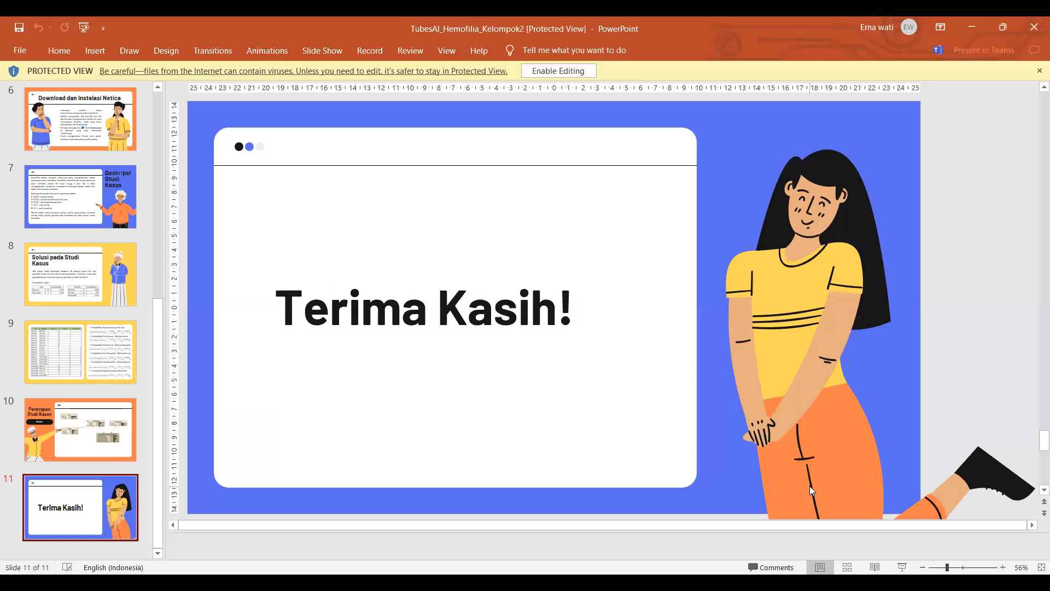
pyautogui.scroll(1, 810, 486)
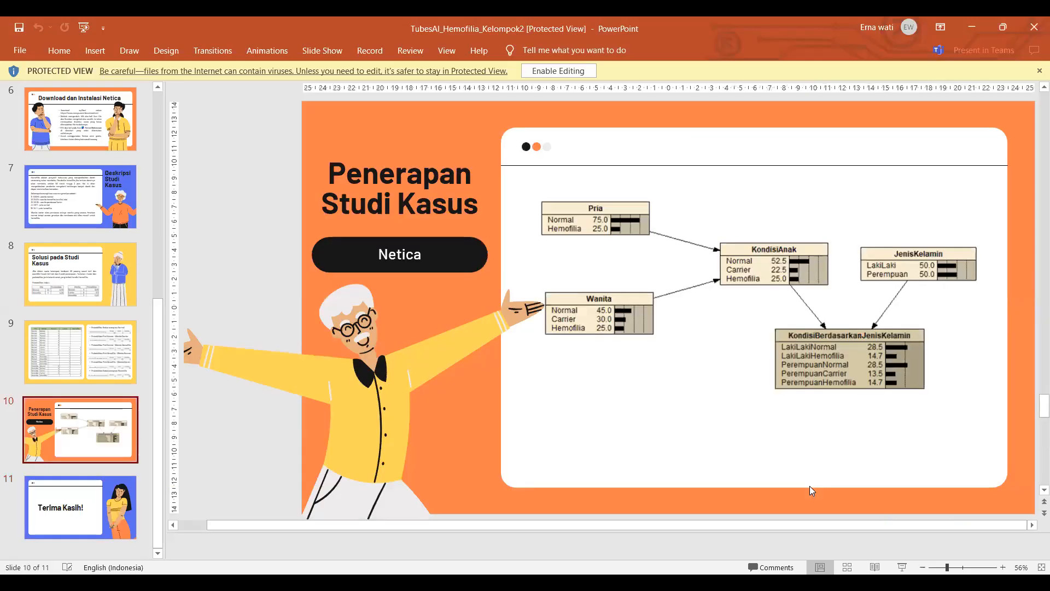
pyautogui.click(910, 568)
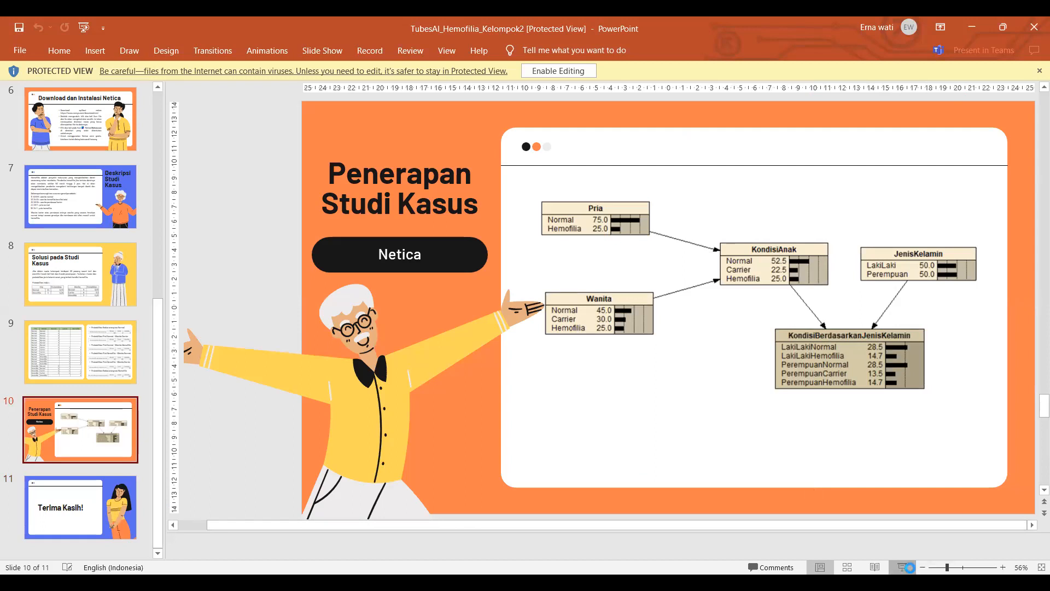